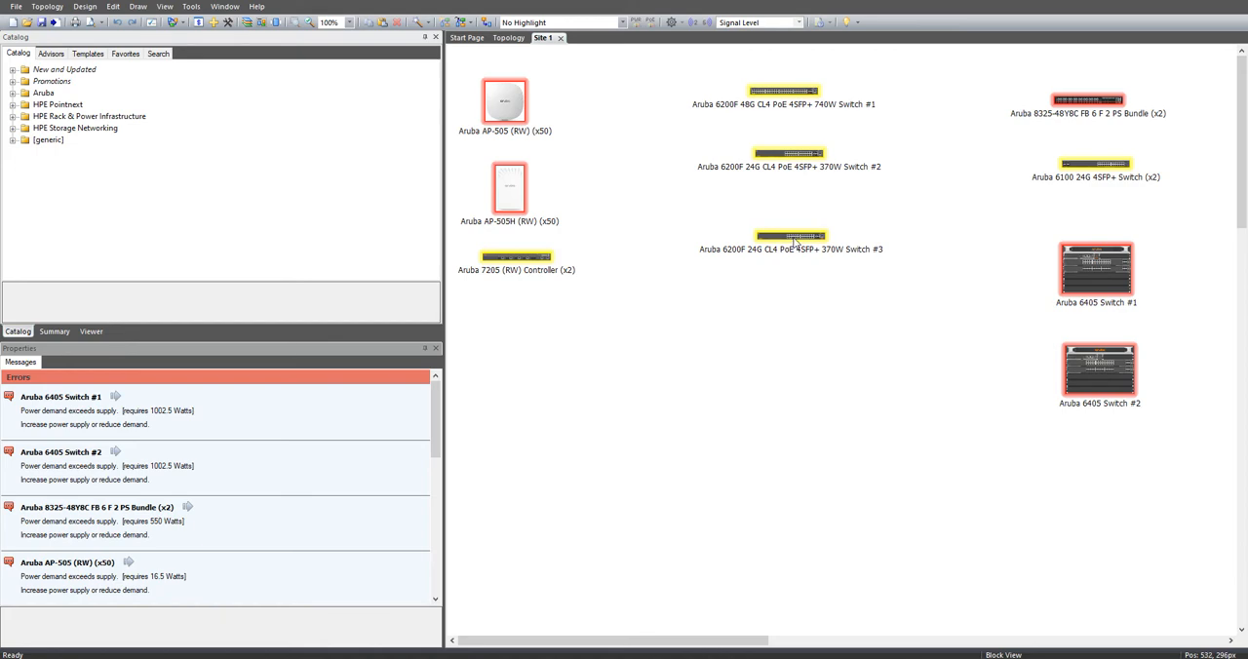
Step: Show the chassis view of Aruba 6200F Switch #3, and inspect the front and back views of 6405 Switch #2 and the 7205 Controller
{"action": "right_click", "coordinate": [794, 242]}
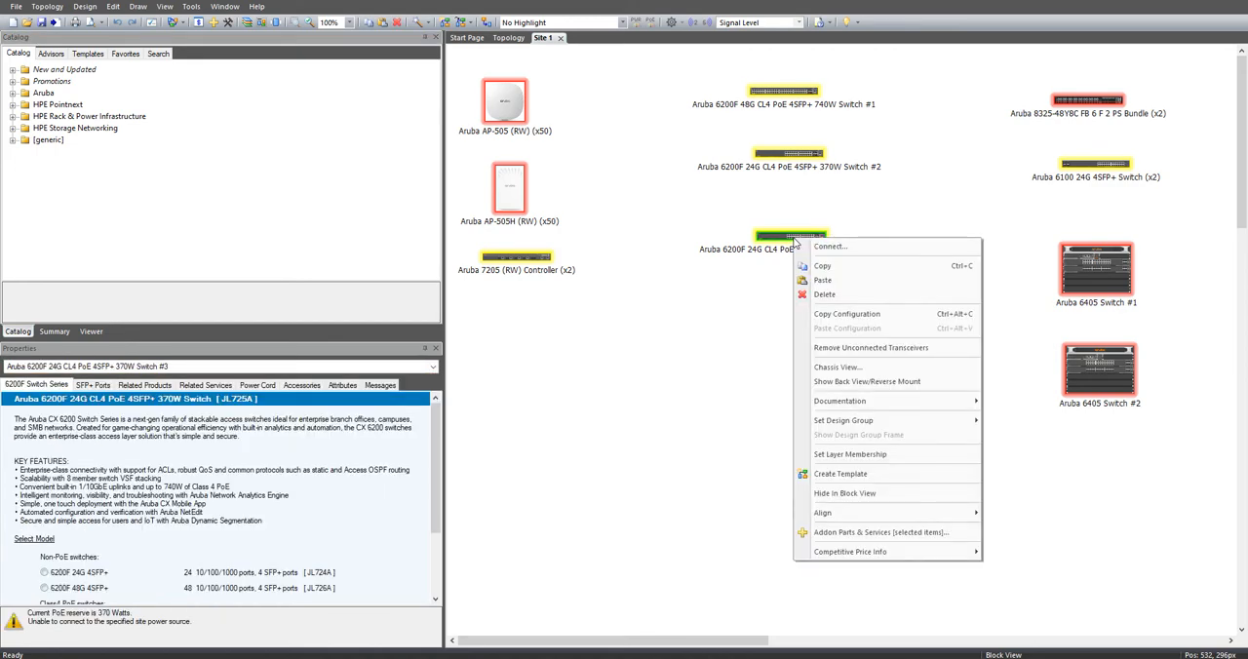
{"action": "left_click", "coordinate": [856, 368]}
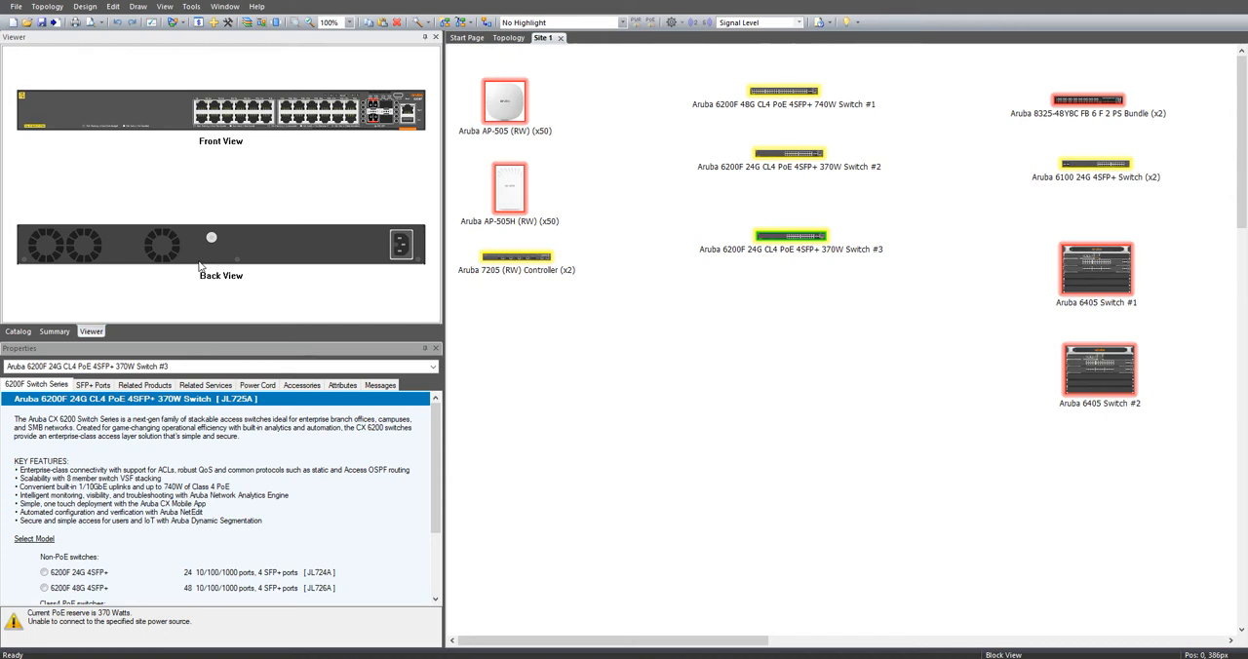
{"action": "left_click", "coordinate": [1081, 370]}
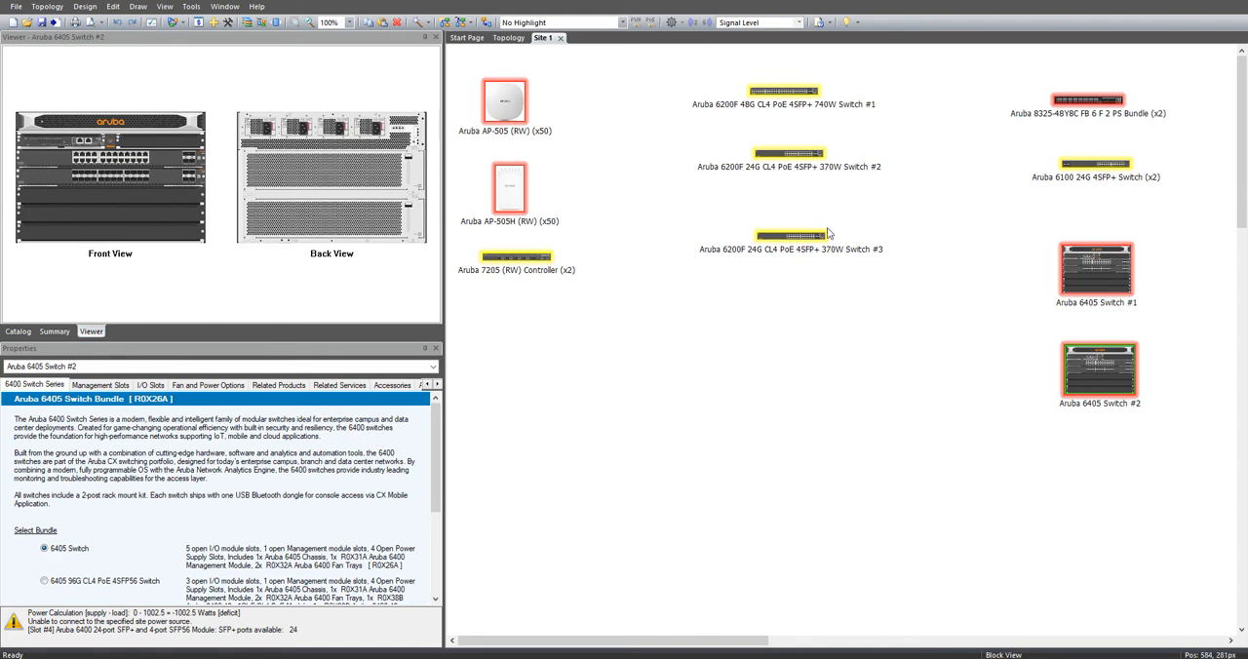
{"action": "left_click", "coordinate": [498, 269]}
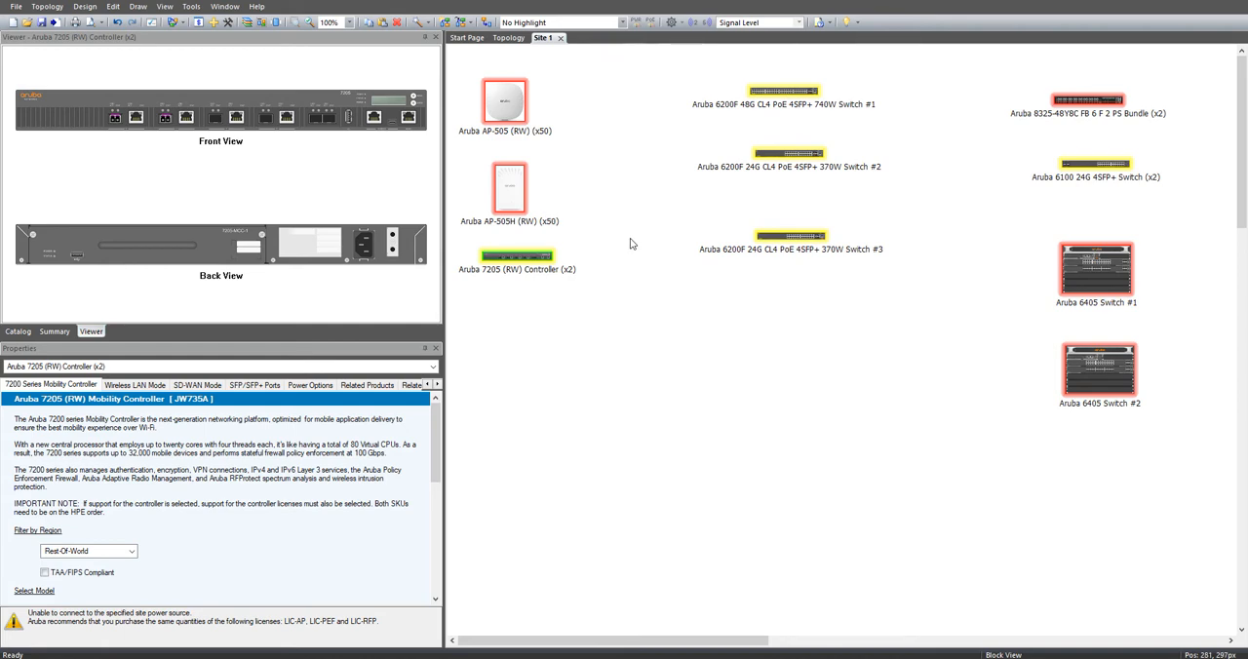
Step: Flip Aruba 6200F 24G Switch #3 to its back view in the diagram, and restore its front view
{"action": "right_click", "coordinate": [795, 239]}
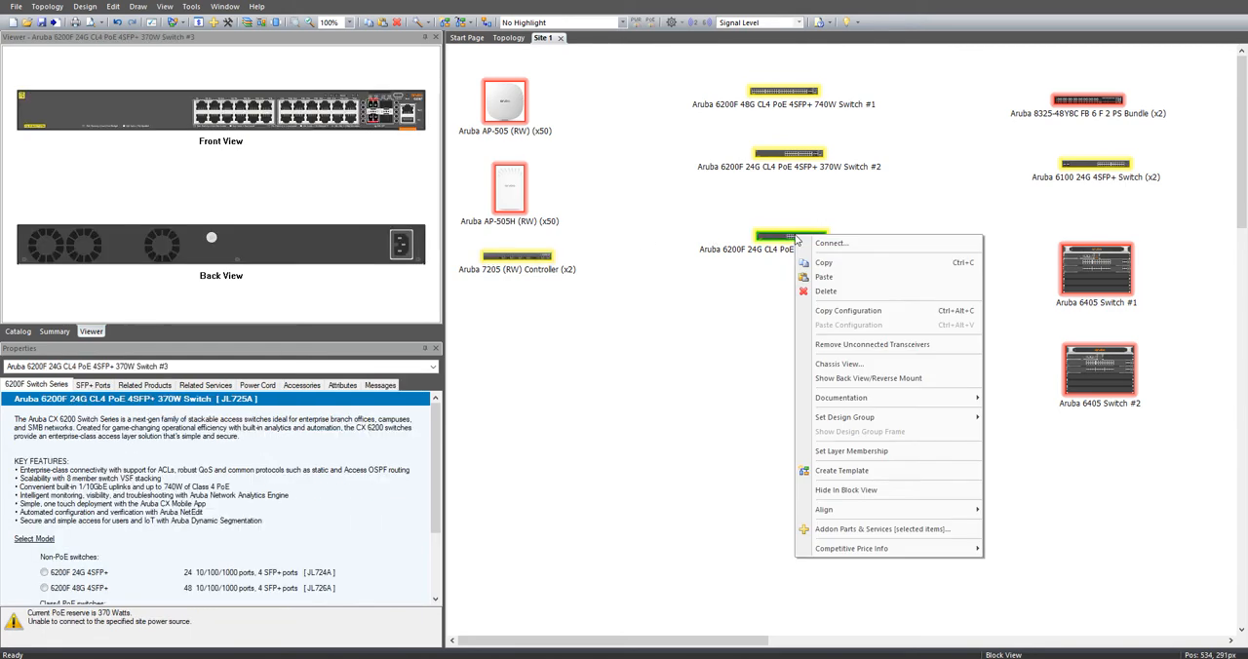
{"action": "left_click", "coordinate": [856, 380]}
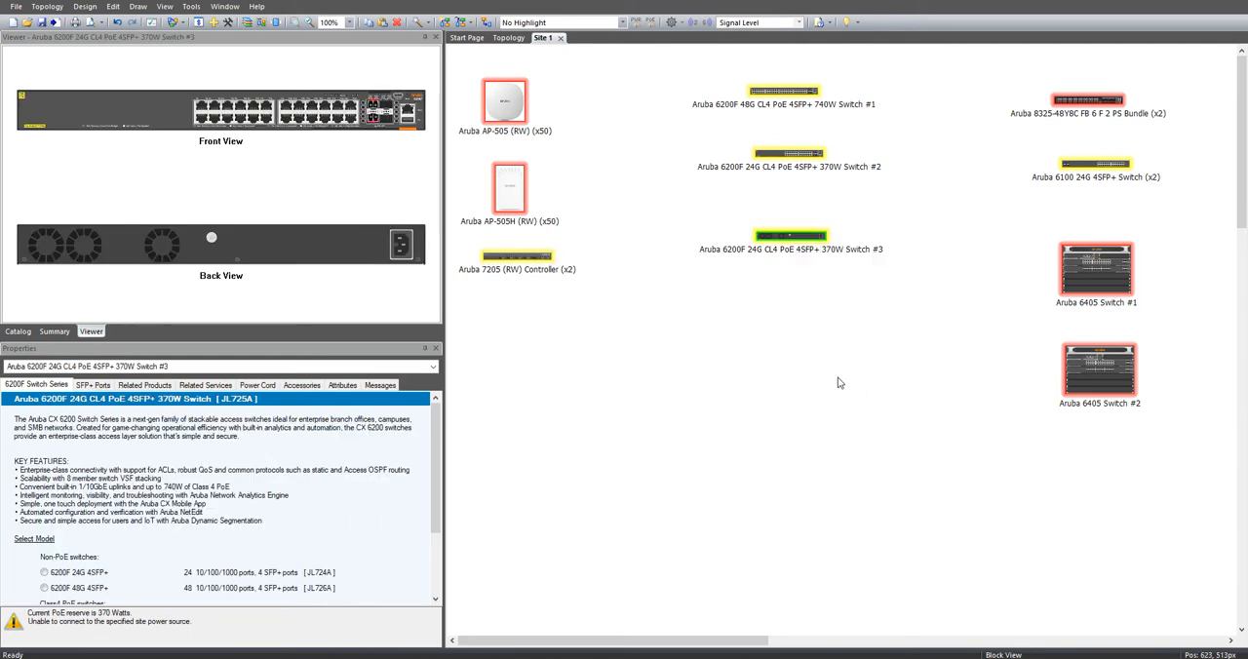
{"action": "right_click", "coordinate": [792, 238]}
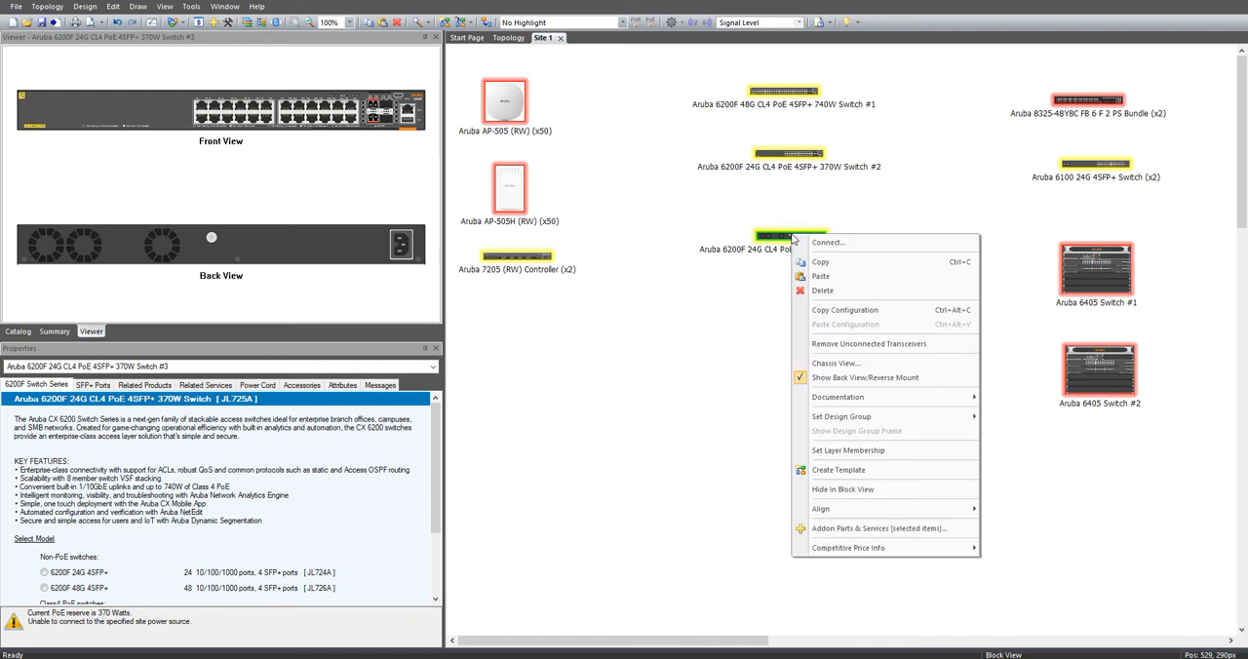
{"action": "left_click", "coordinate": [851, 365]}
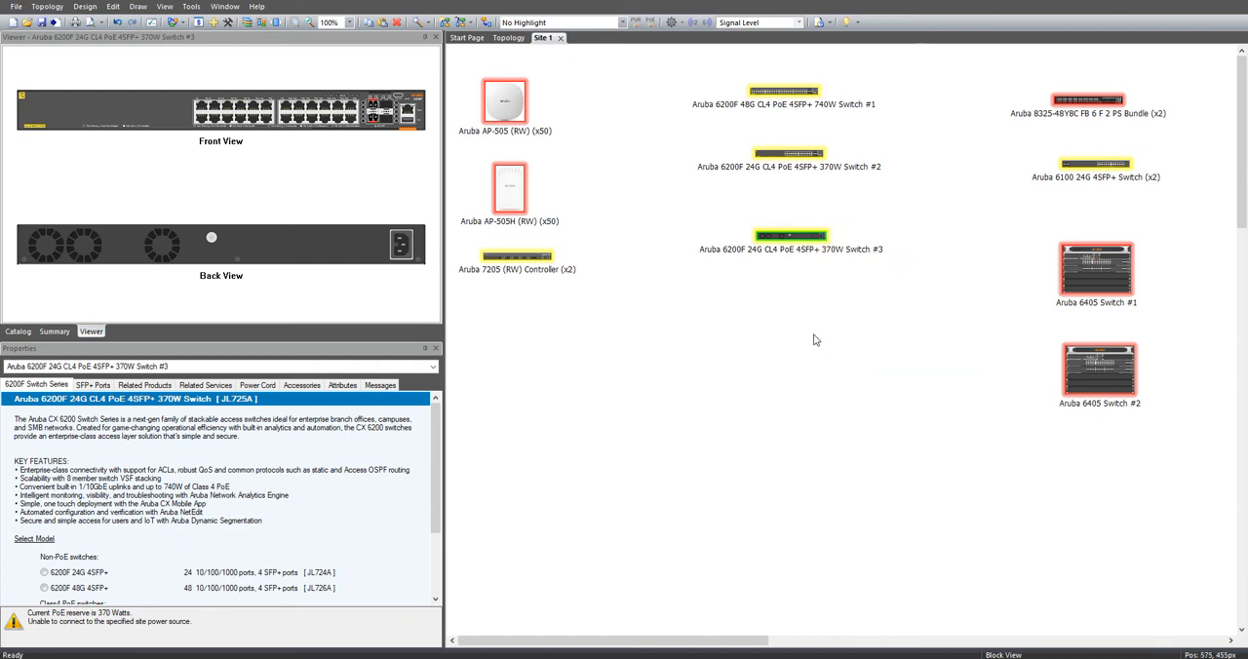
{"action": "right_click", "coordinate": [803, 242]}
{"action": "left_click", "coordinate": [846, 385]}
Step: Display Site 1 as an Equipment List and as a Rack View
{"action": "right_click", "coordinate": [634, 300]}
{"action": "left_click", "coordinate": [725, 378]}
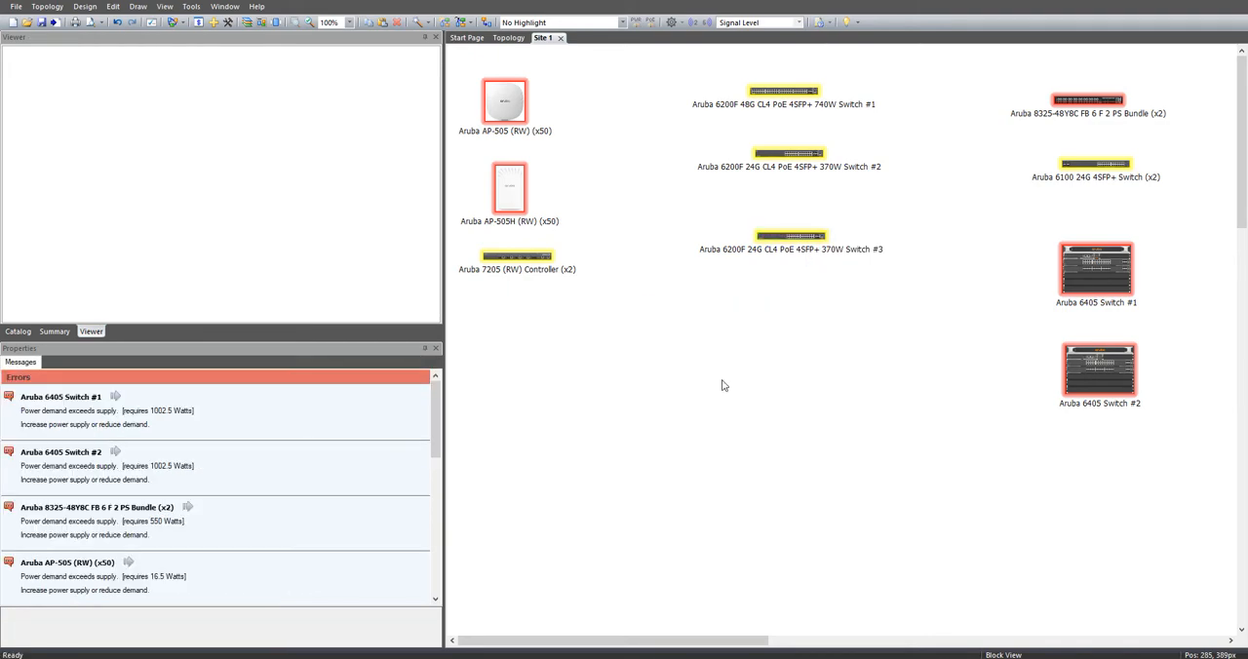
{"action": "right_click", "coordinate": [548, 572]}
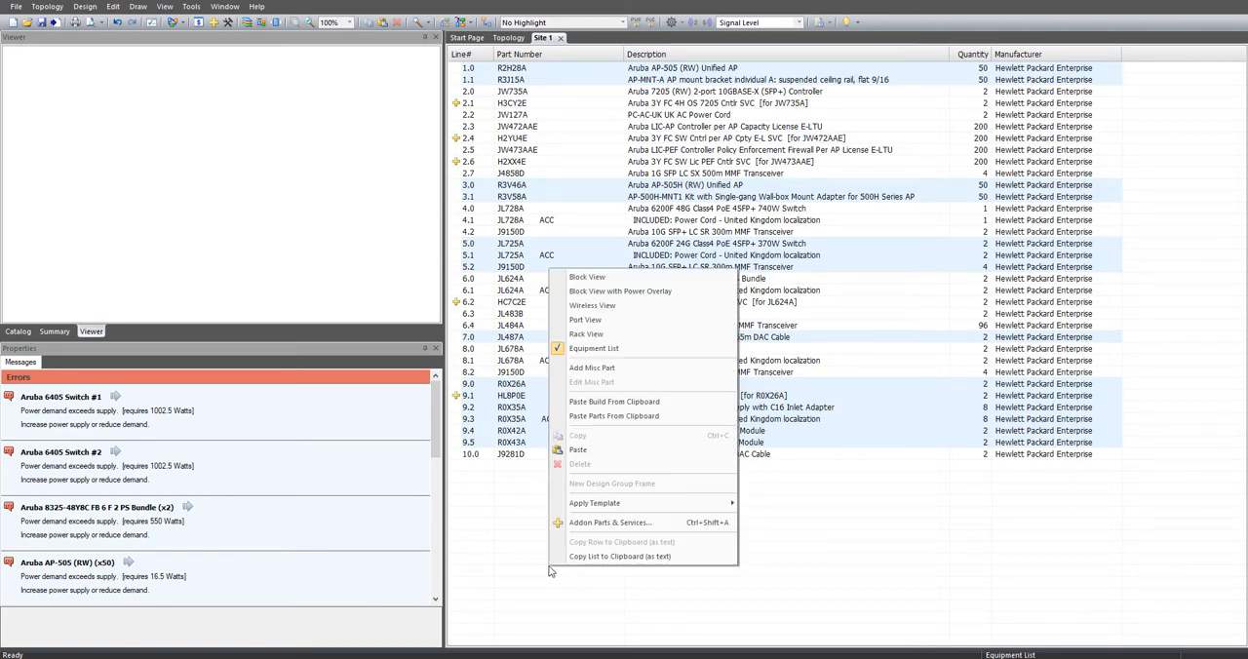
{"action": "left_click", "coordinate": [653, 334]}
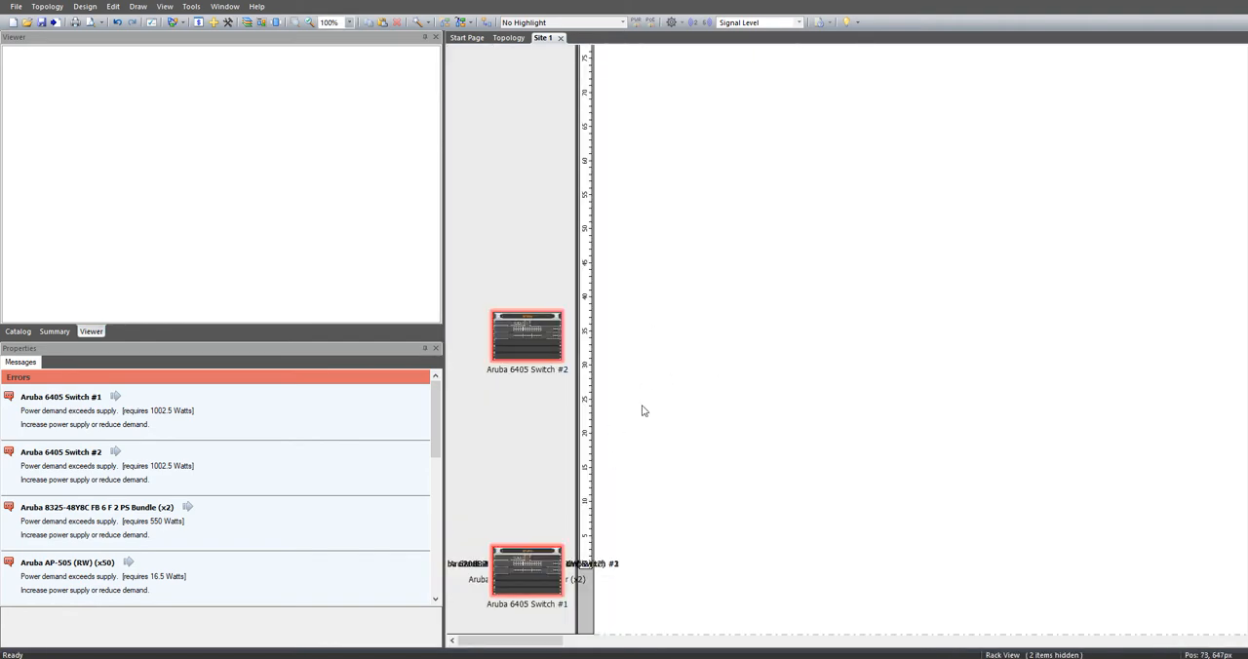
Step: Display Site 1 in Port View and return to the Block View
{"action": "right_click", "coordinate": [694, 263]}
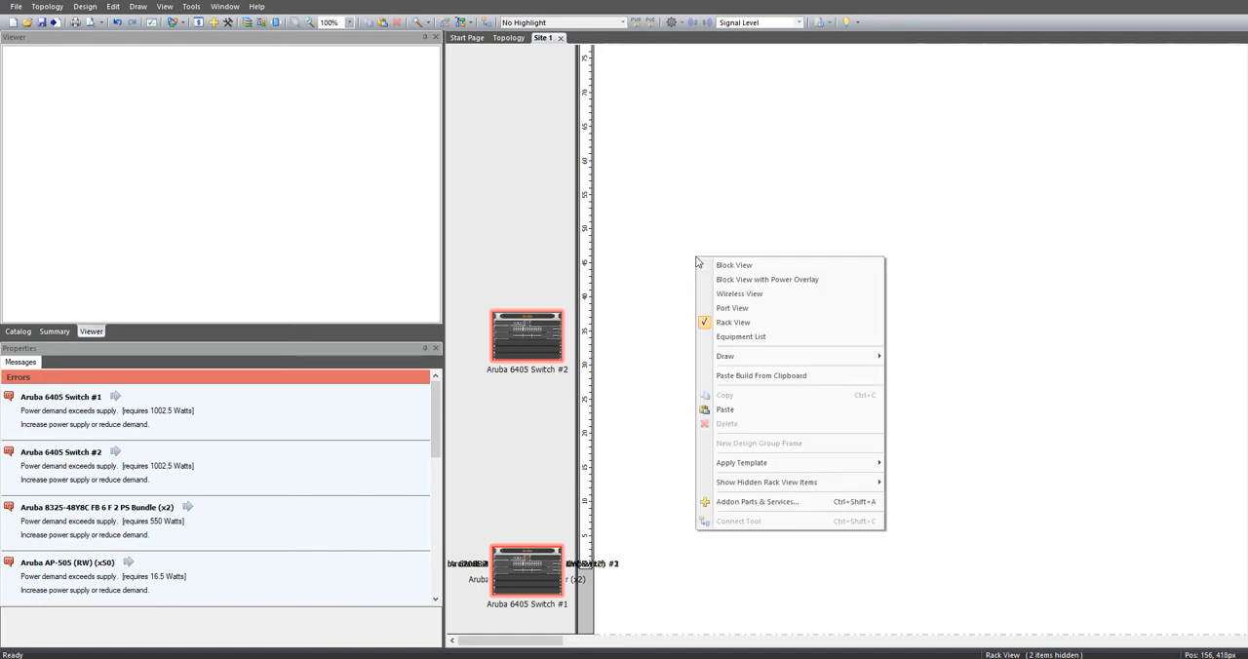
{"action": "left_click", "coordinate": [773, 309]}
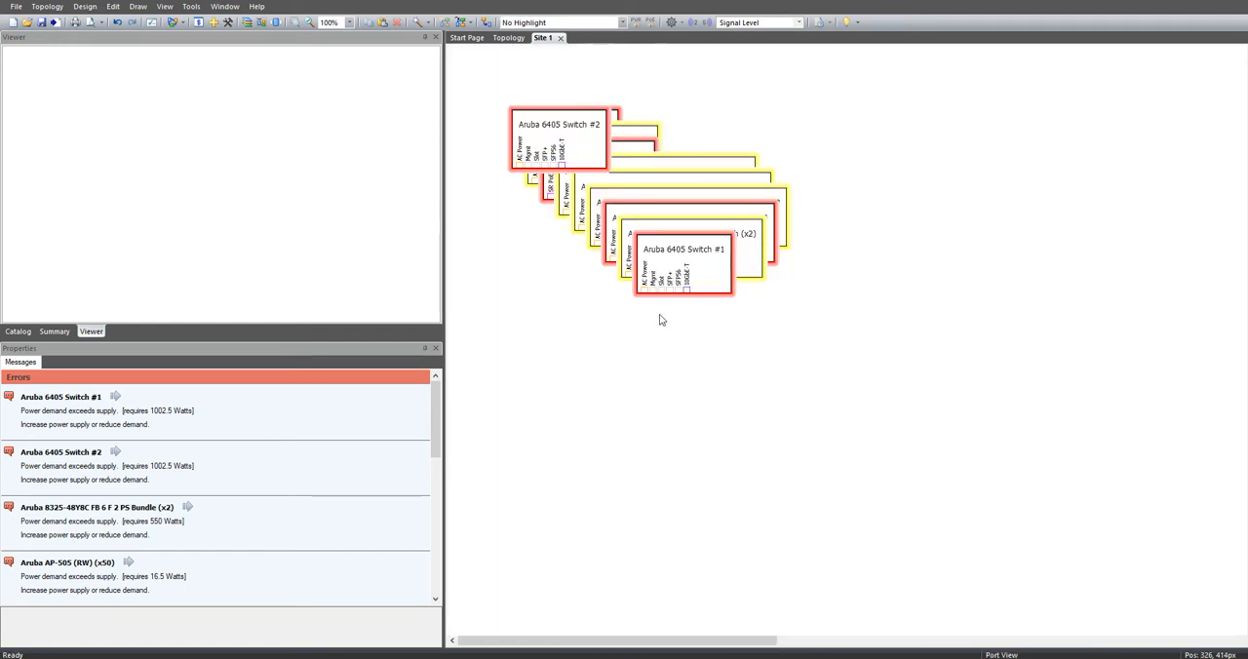
{"action": "right_click", "coordinate": [688, 416]}
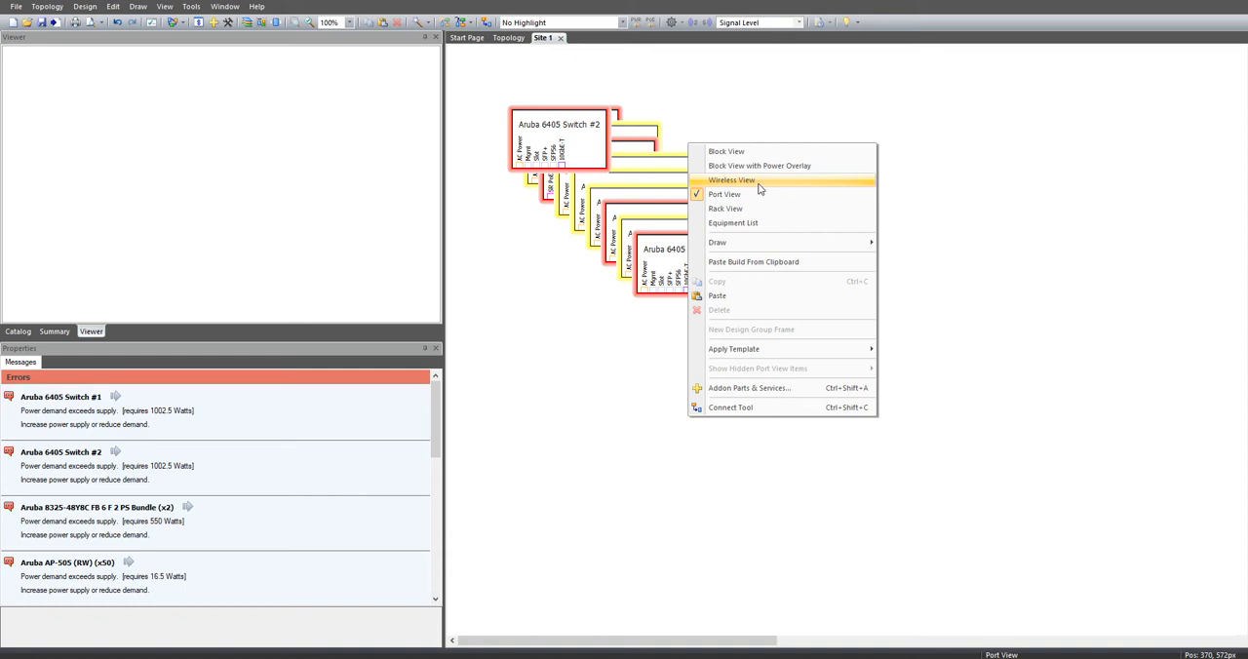
{"action": "left_click", "coordinate": [775, 152]}
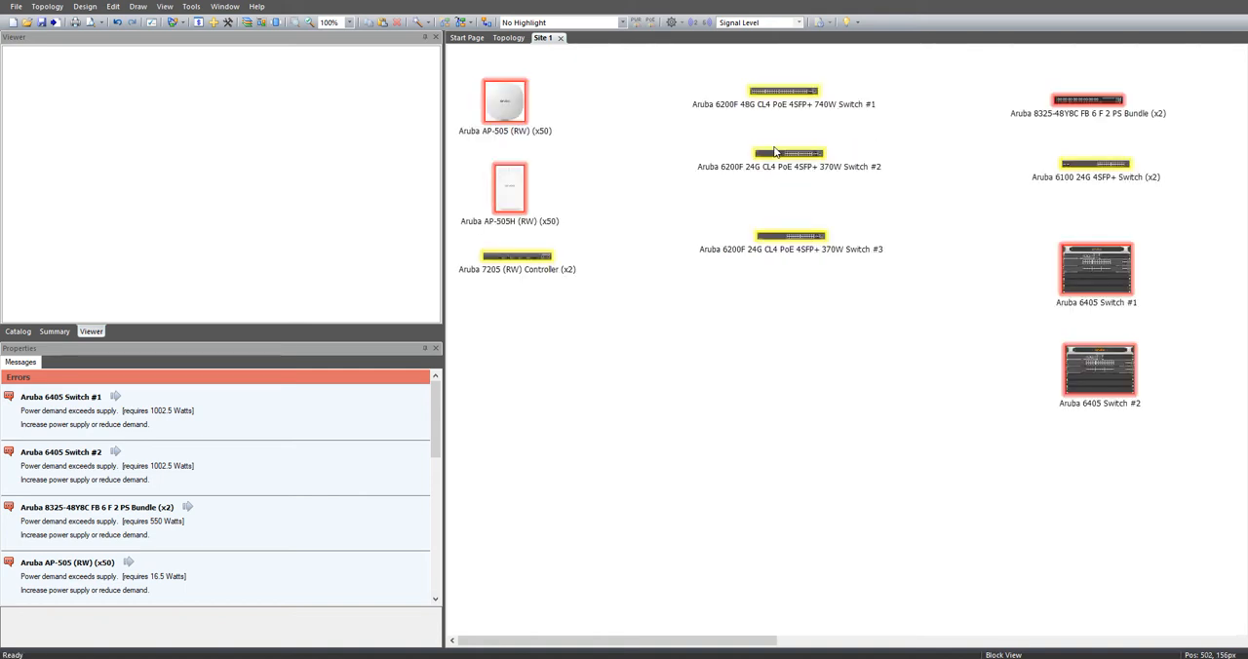
Step: Inspect the site in Block View with Power Overlay, dismissing the power source notice, and return to the plain Block View
{"action": "right_click", "coordinate": [666, 336]}
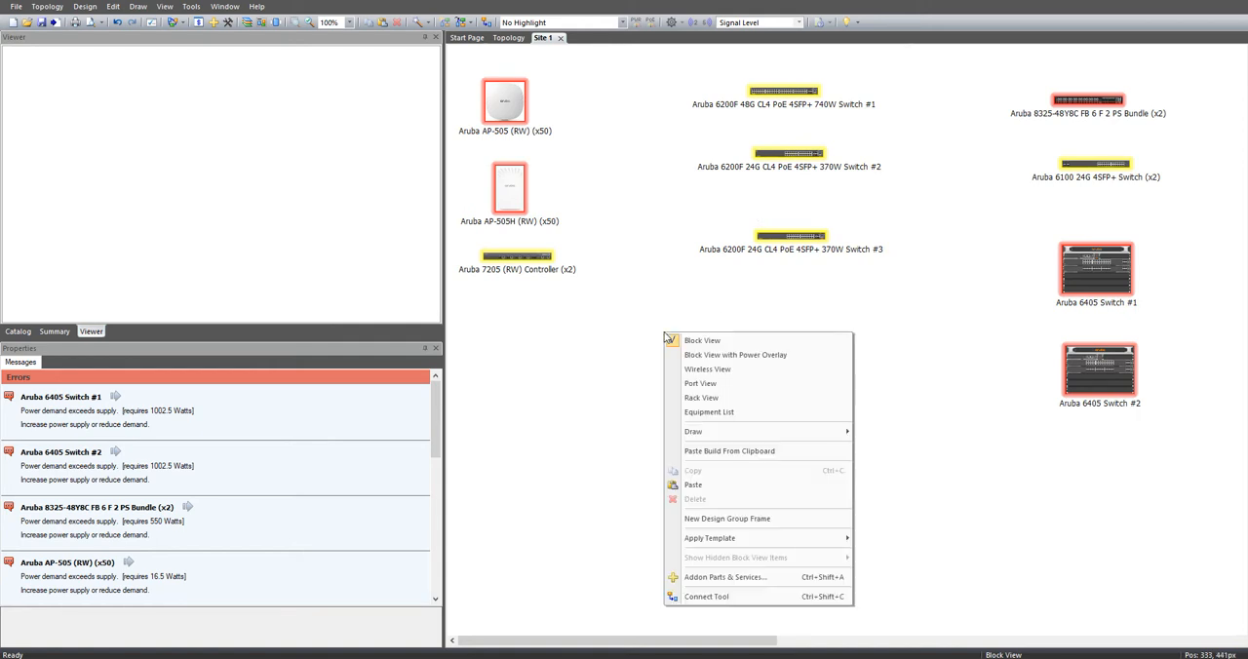
{"action": "left_click", "coordinate": [758, 355]}
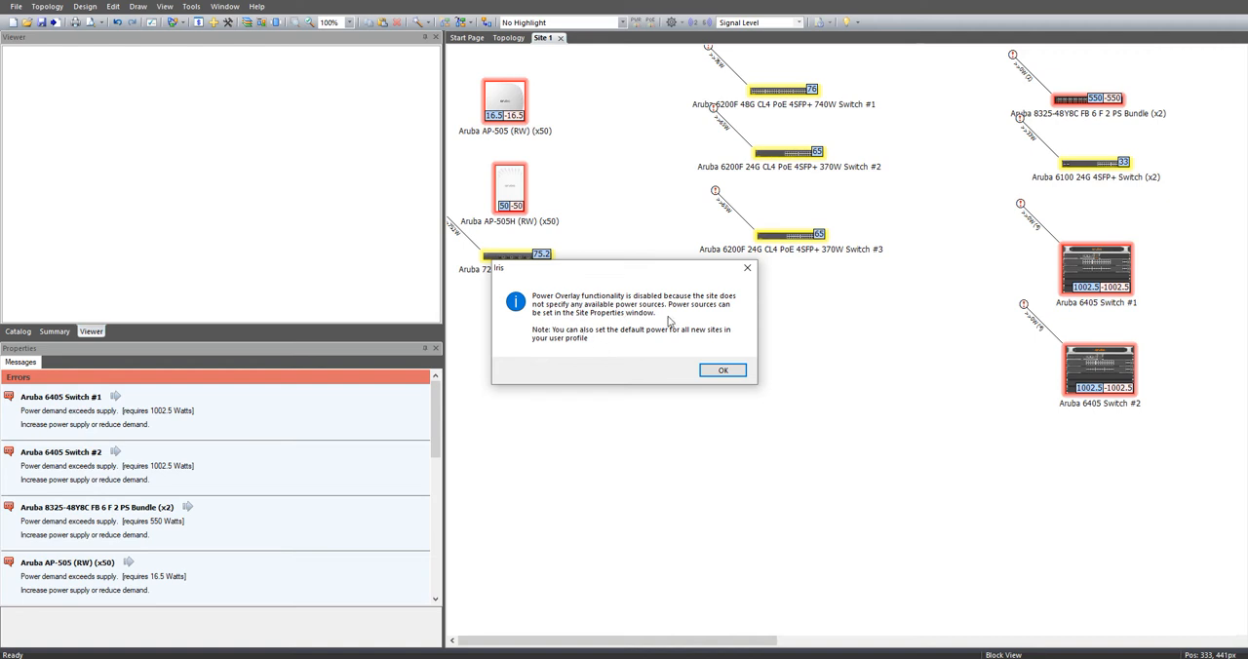
{"action": "left_click", "coordinate": [748, 269]}
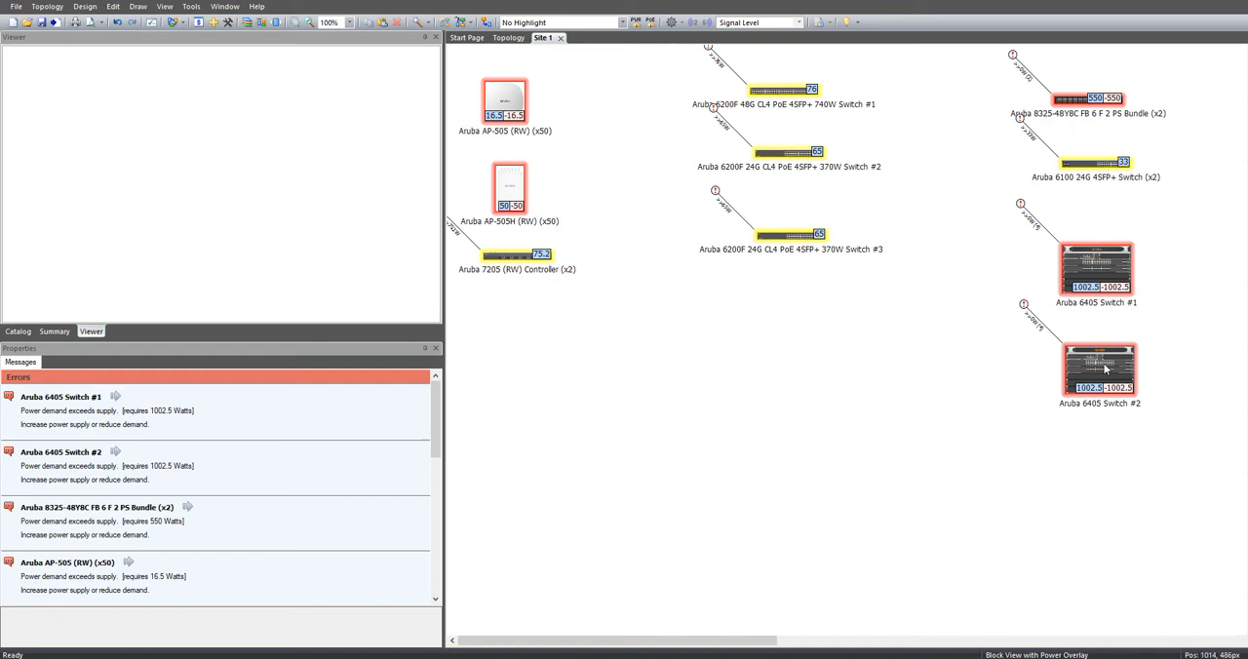
{"action": "right_click", "coordinate": [720, 341]}
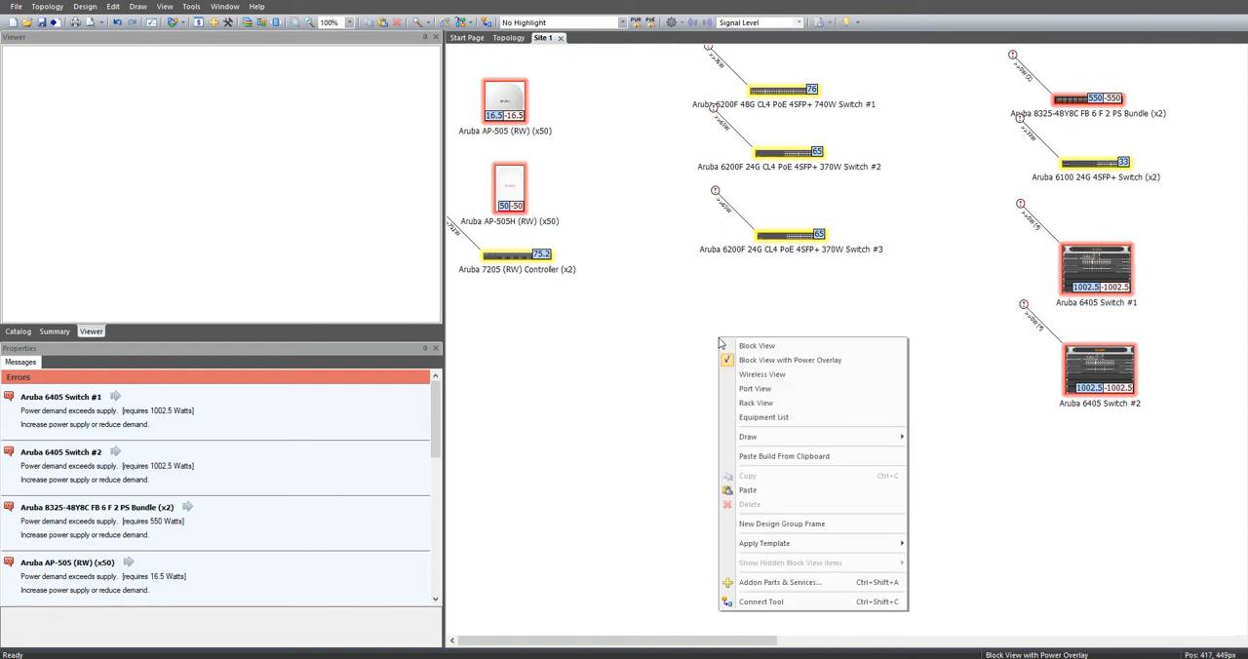
{"action": "left_click", "coordinate": [758, 347]}
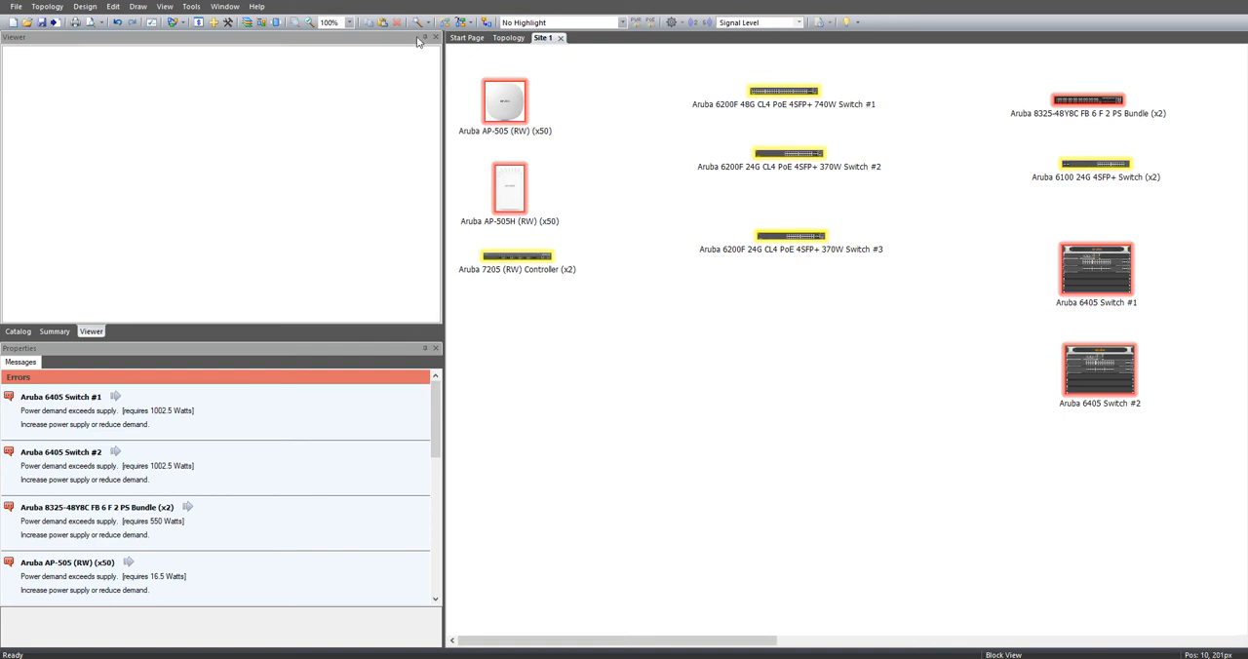
Step: Try out the Connect Tool, and view the port connection dialog for Aruba 6200F 48G Switch #1 without making a connection
{"action": "left_click", "coordinate": [485, 21]}
{"action": "left_click", "coordinate": [785, 92]}
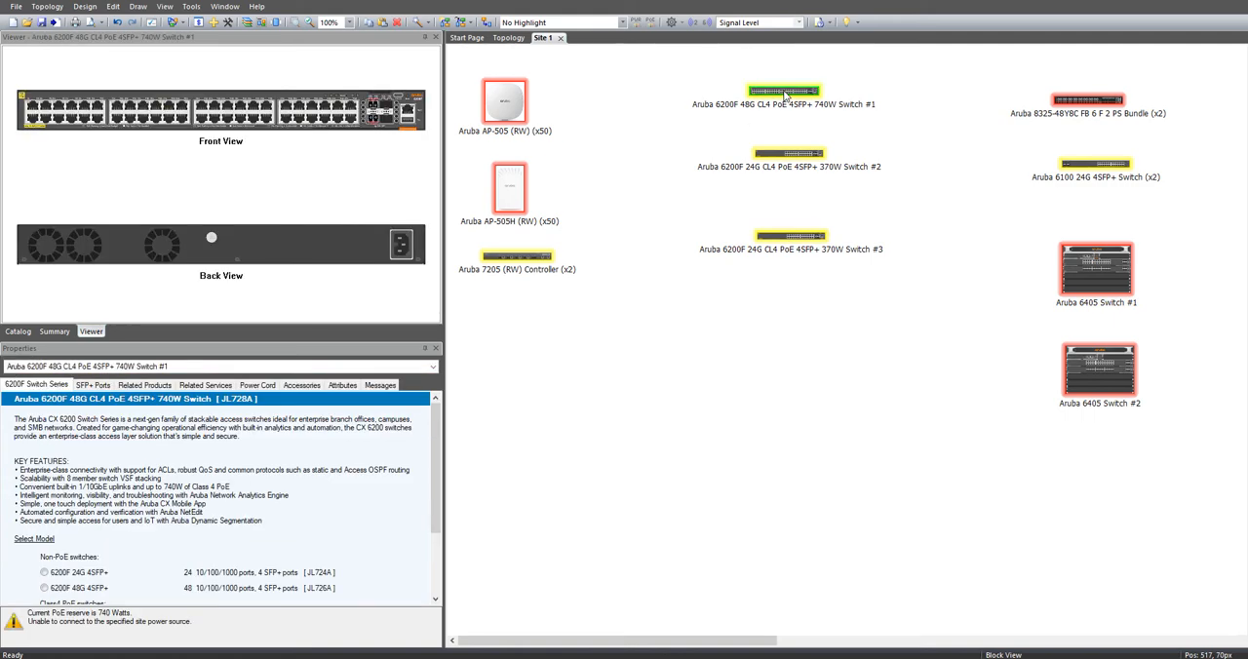
{"action": "right_click", "coordinate": [785, 95]}
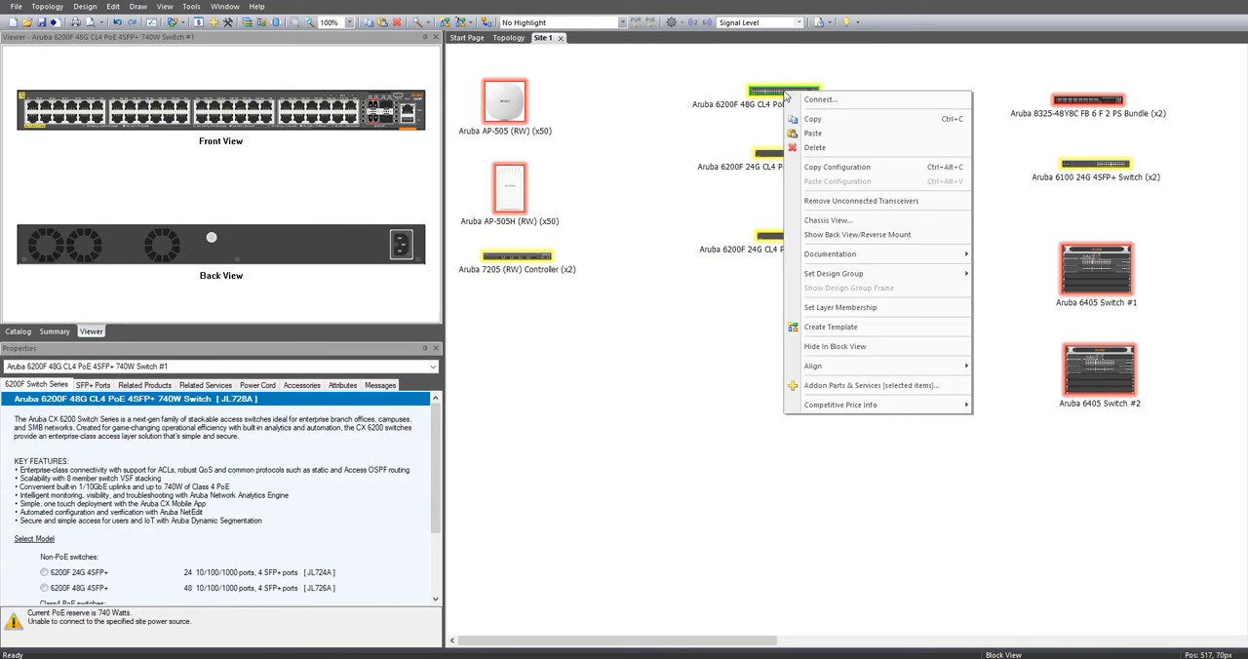
{"action": "left_click", "coordinate": [842, 105]}
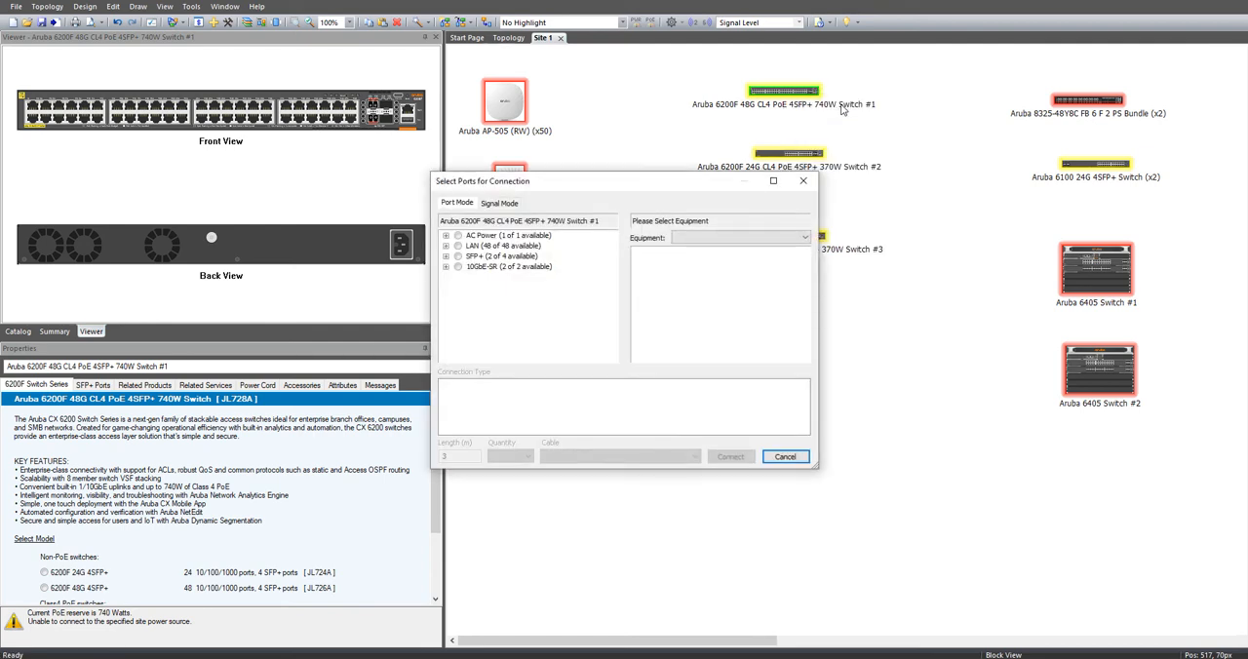
{"action": "left_click", "coordinate": [802, 180]}
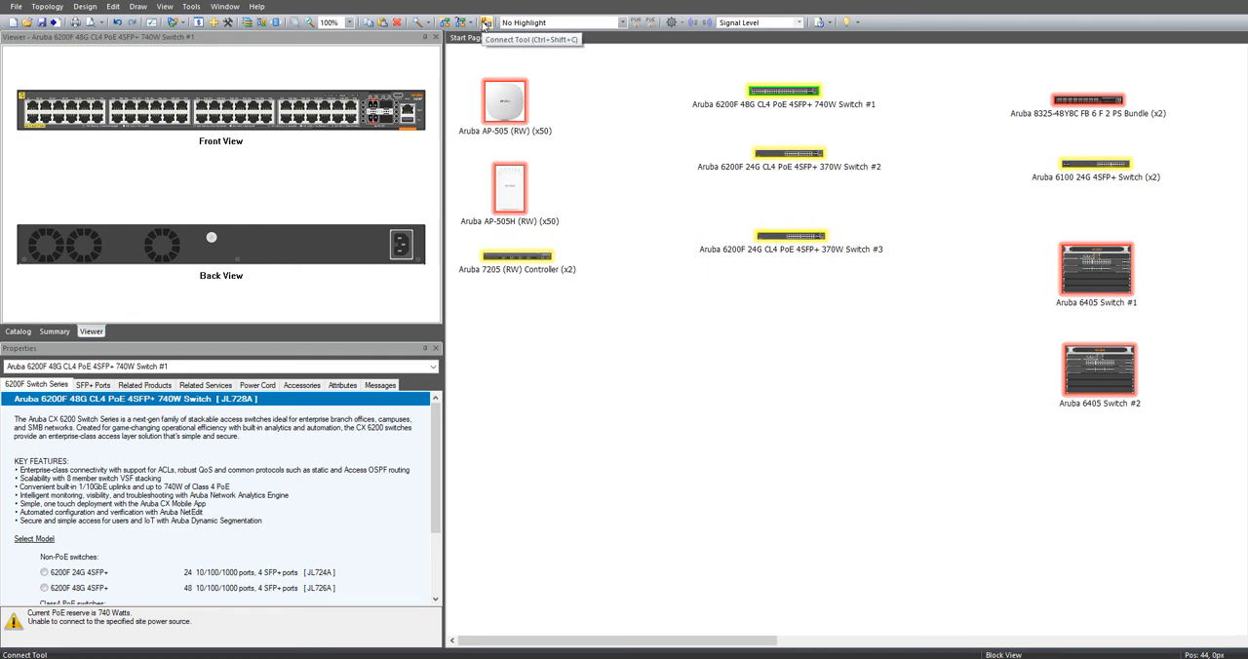
{"action": "left_click", "coordinate": [485, 22]}
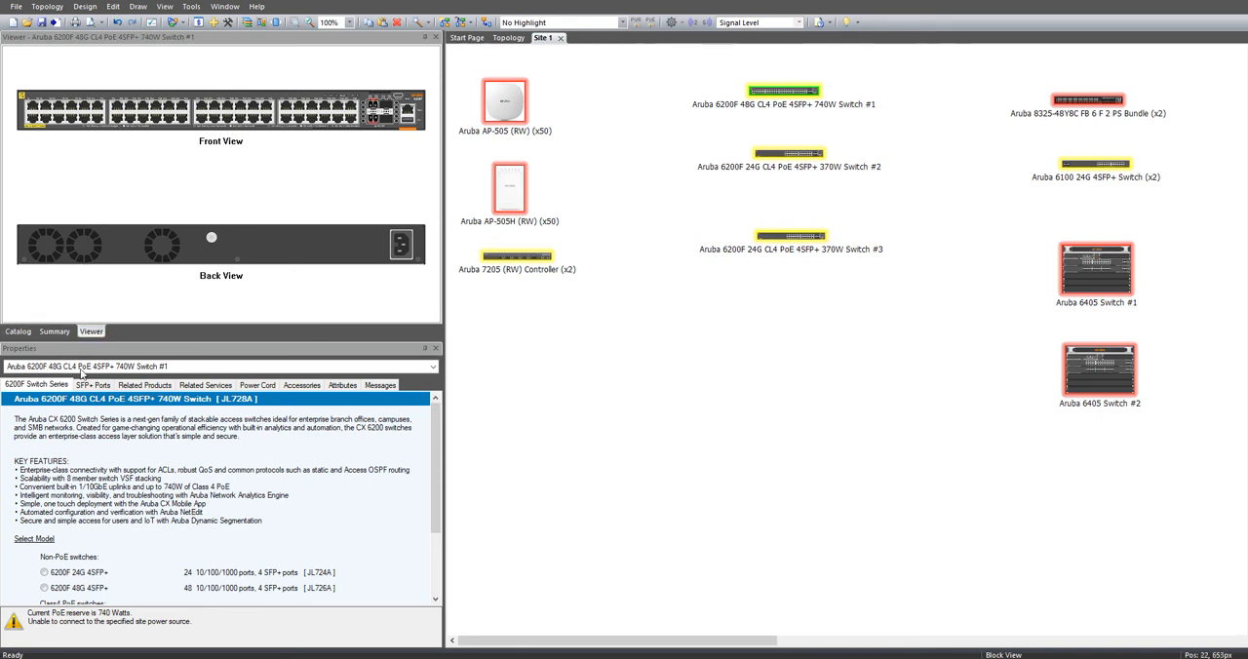
Step: Bring back the product catalog, and examine the connectable SFP+ ports and assigned transceivers of Aruba 6200F 48G Switch #1
{"action": "left_click", "coordinate": [21, 332]}
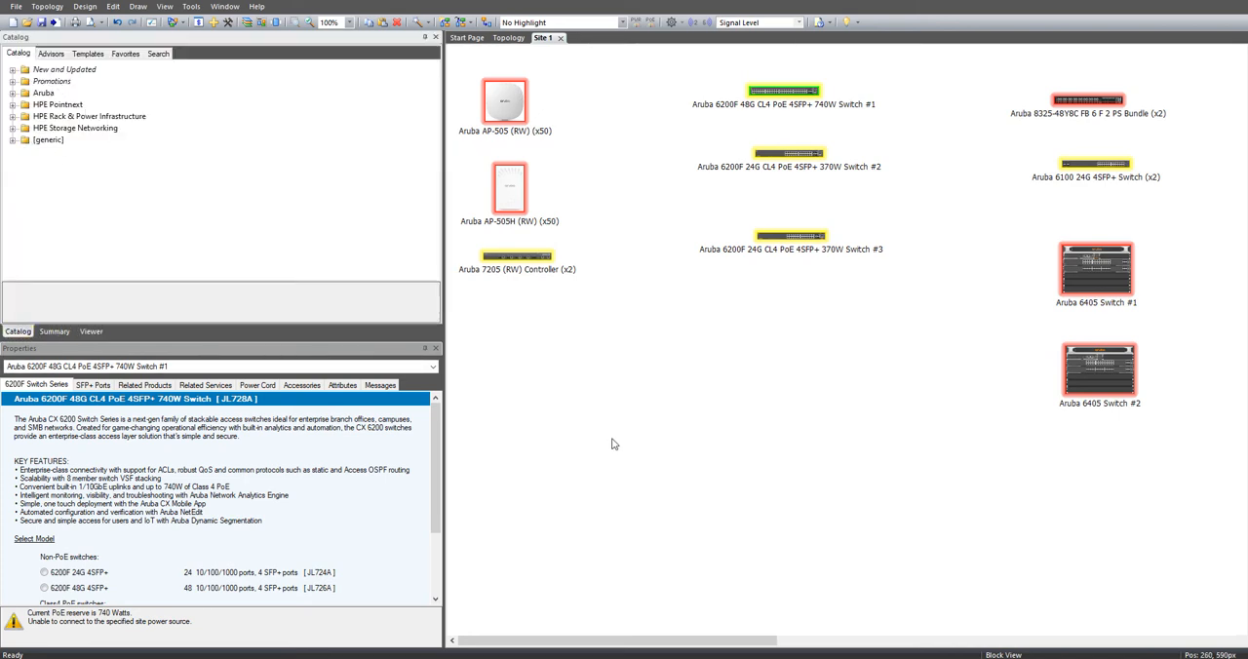
{"action": "right_click", "coordinate": [766, 93]}
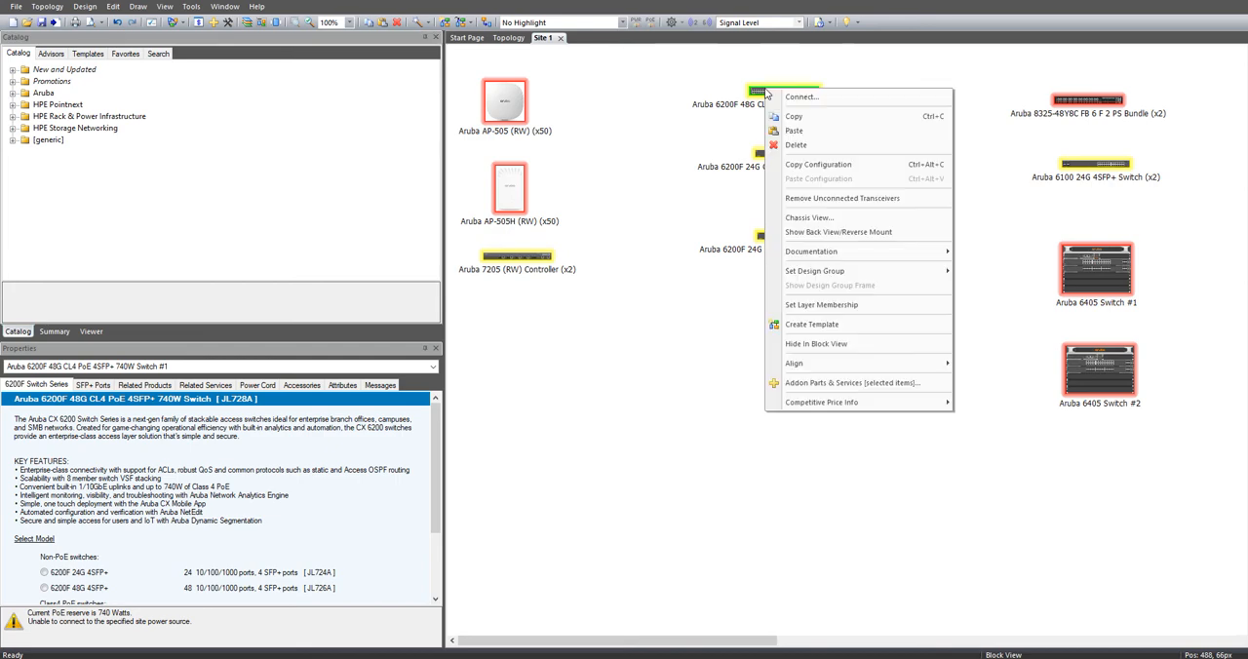
{"action": "left_click", "coordinate": [828, 93]}
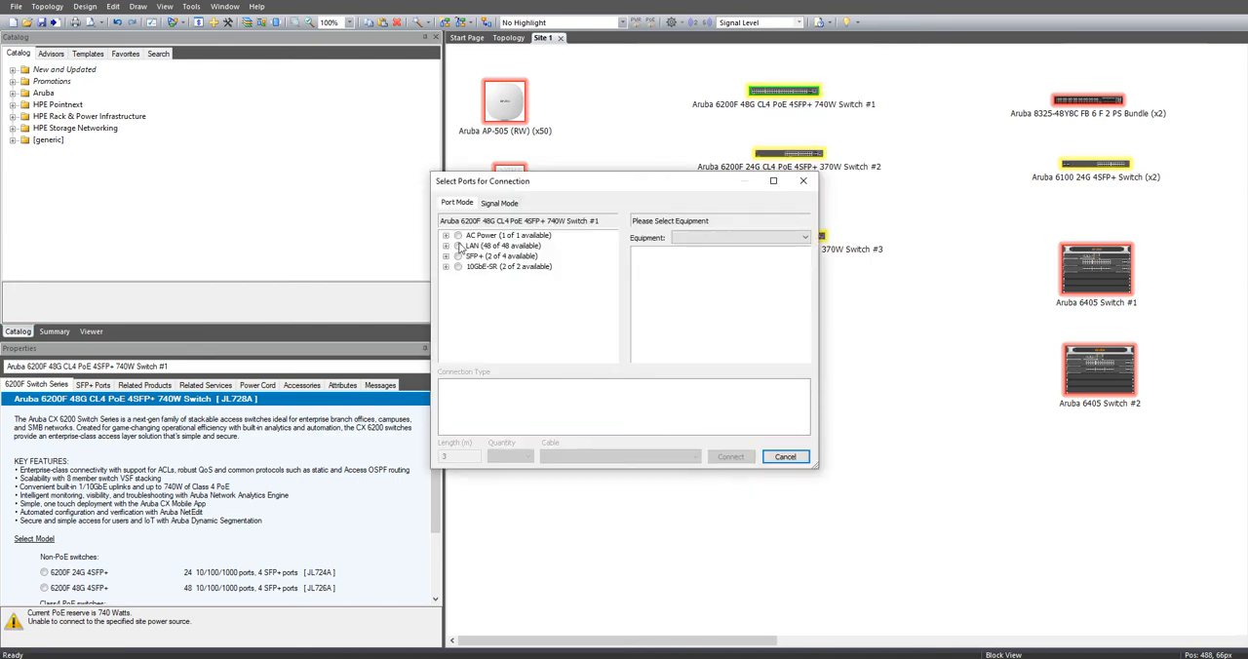
{"action": "left_click", "coordinate": [445, 256]}
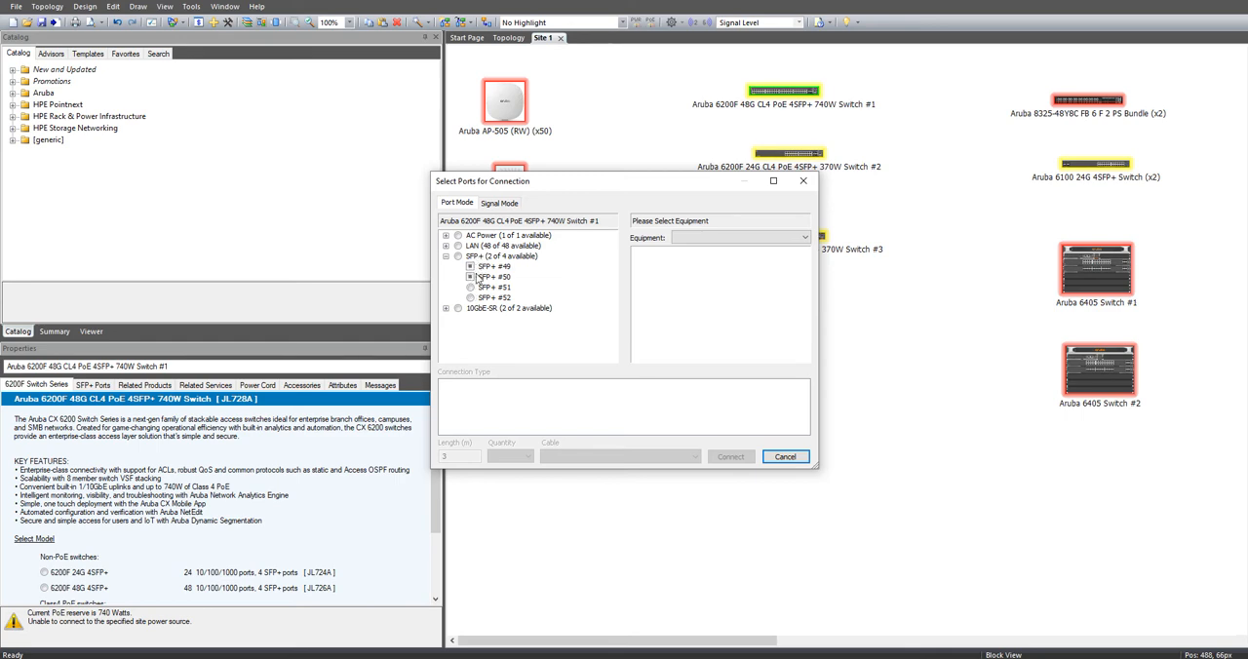
{"action": "left_click", "coordinate": [779, 458]}
{"action": "left_click", "coordinate": [92, 385]}
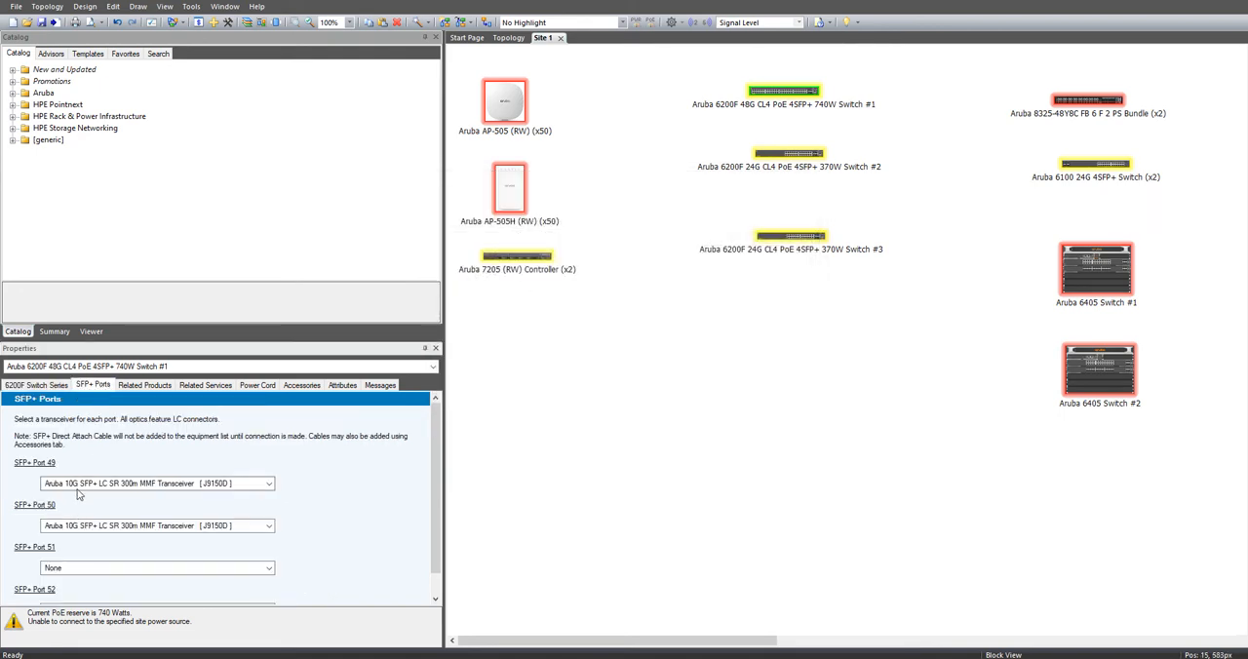
{"action": "left_click", "coordinate": [38, 388]}
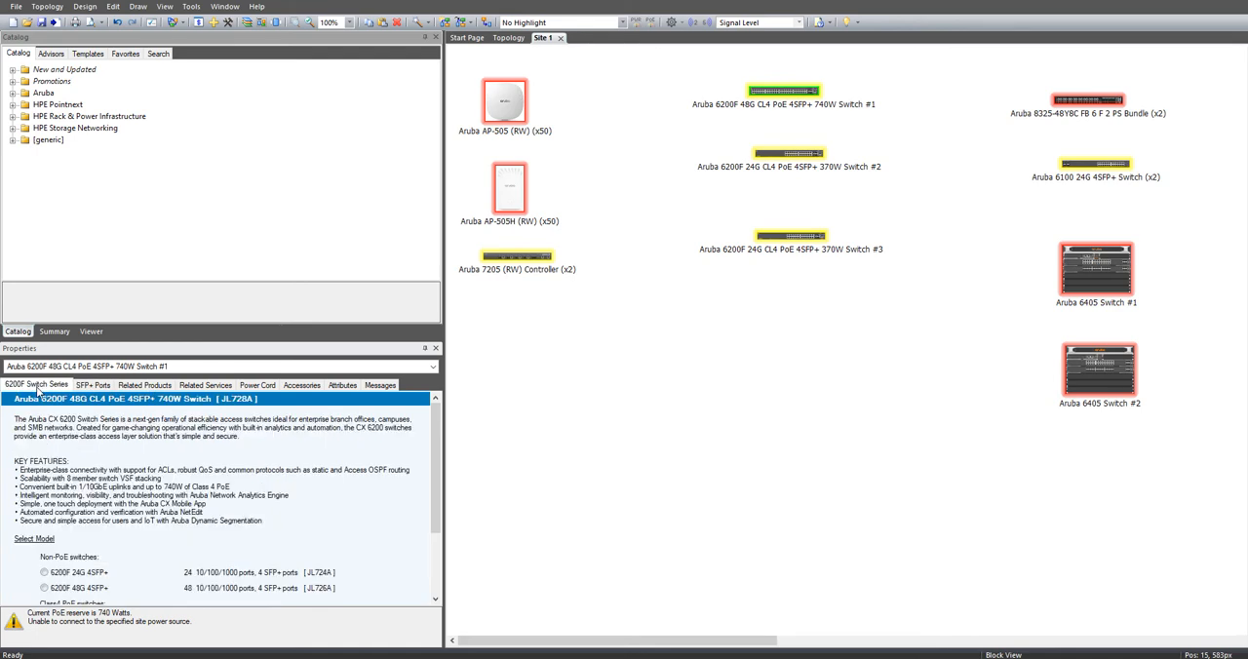
Step: Start a connection from port SFP+ #51 of Aruba 6200F 48G Switch #1 to slot #4 port SFP+ #1 of Aruba 6405 Switch #1
{"action": "right_click", "coordinate": [797, 90]}
{"action": "left_click", "coordinate": [813, 98]}
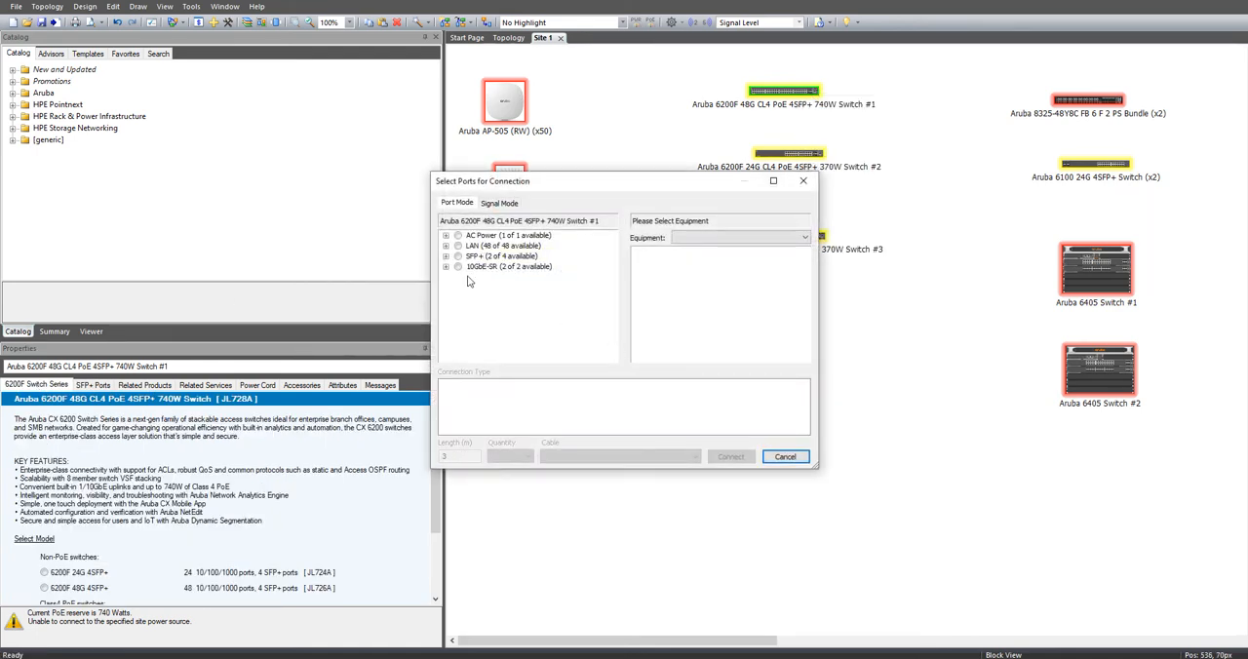
{"action": "left_click", "coordinate": [446, 267]}
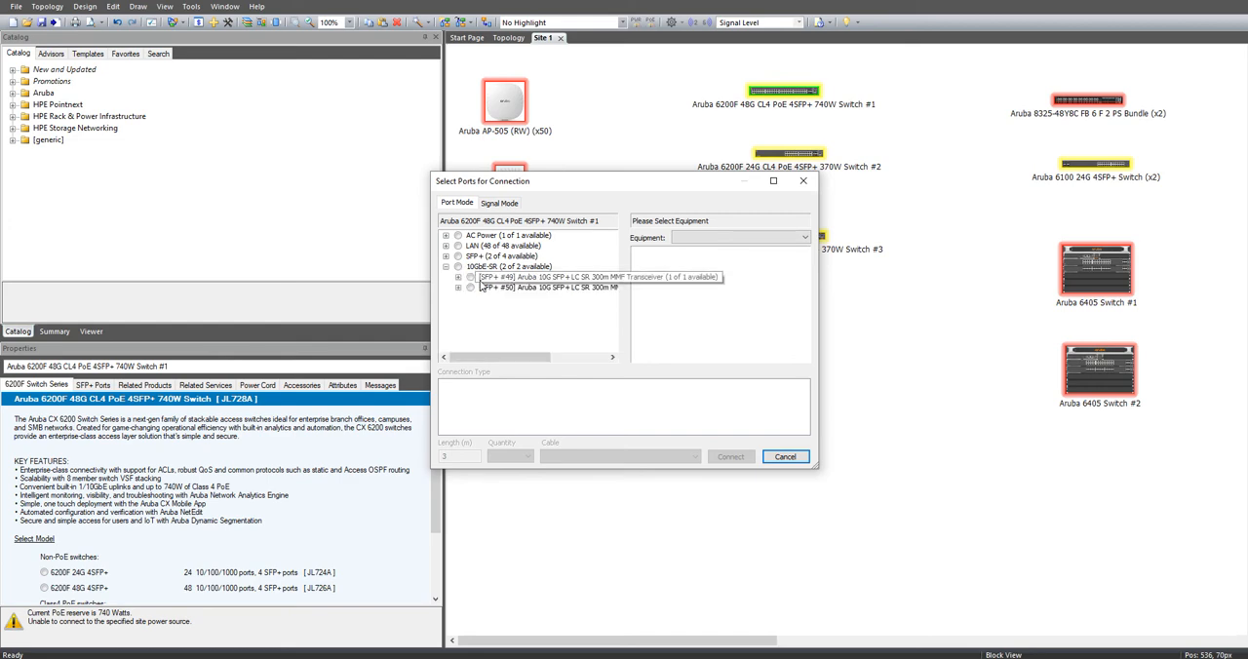
{"action": "left_click", "coordinate": [446, 267]}
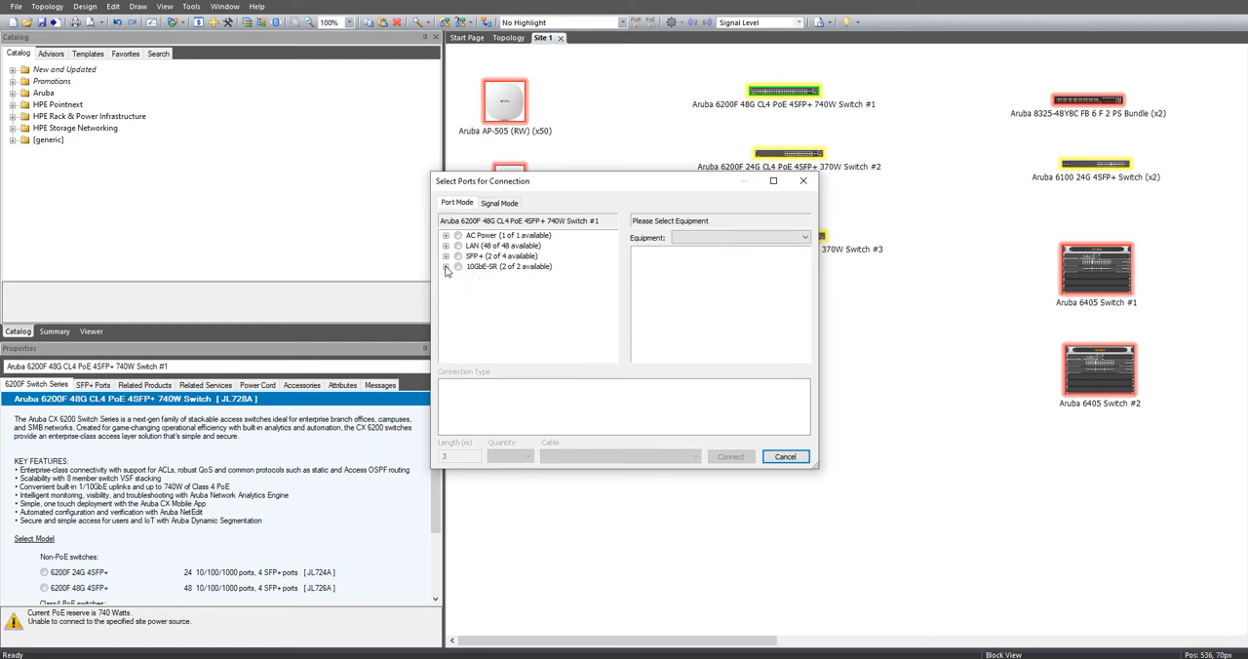
{"action": "left_click", "coordinate": [446, 256]}
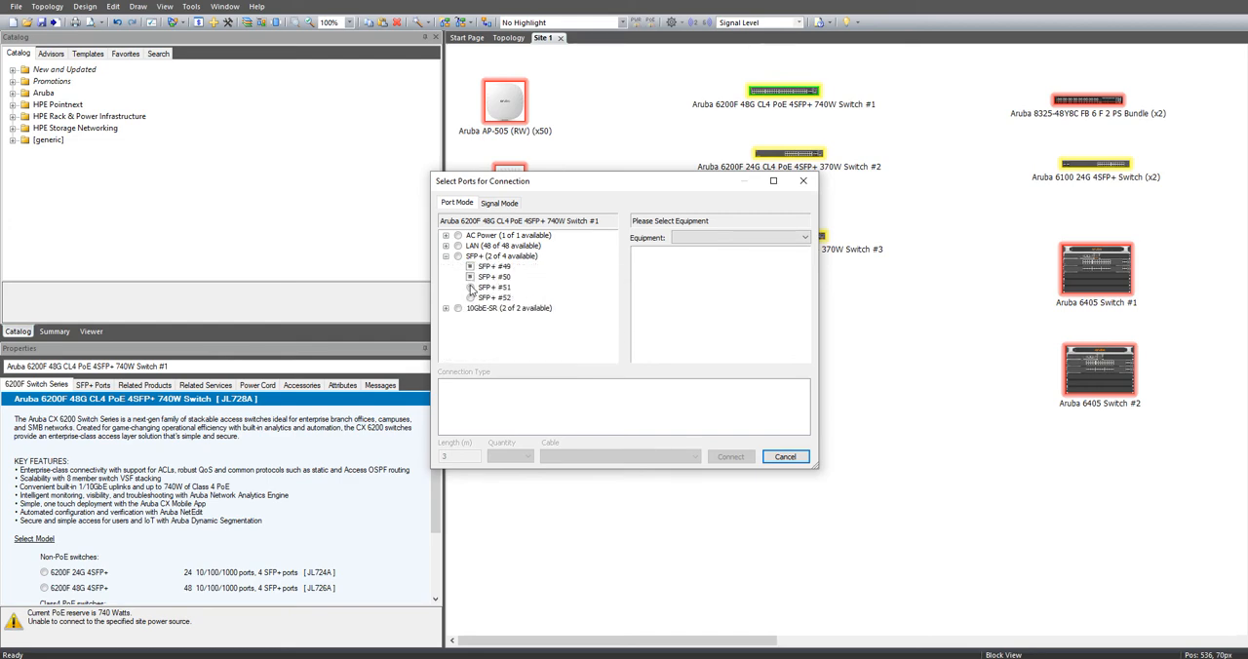
{"action": "left_click", "coordinate": [472, 289]}
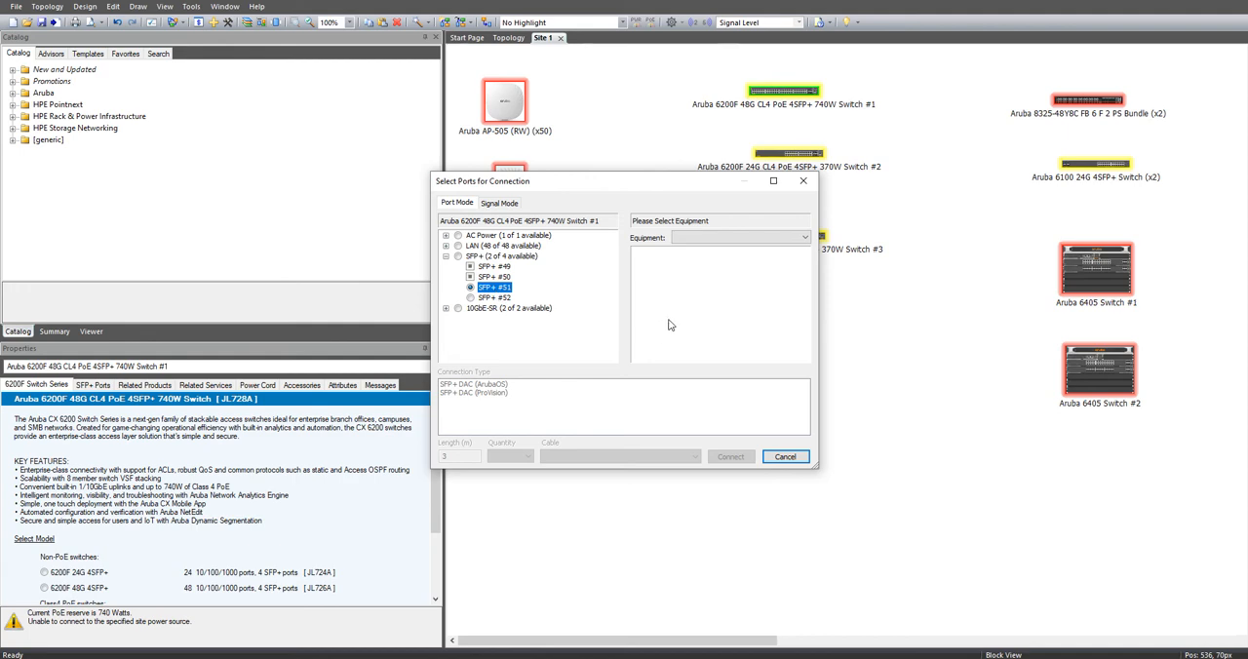
{"action": "left_click", "coordinate": [717, 240]}
{"action": "left_click", "coordinate": [712, 282]}
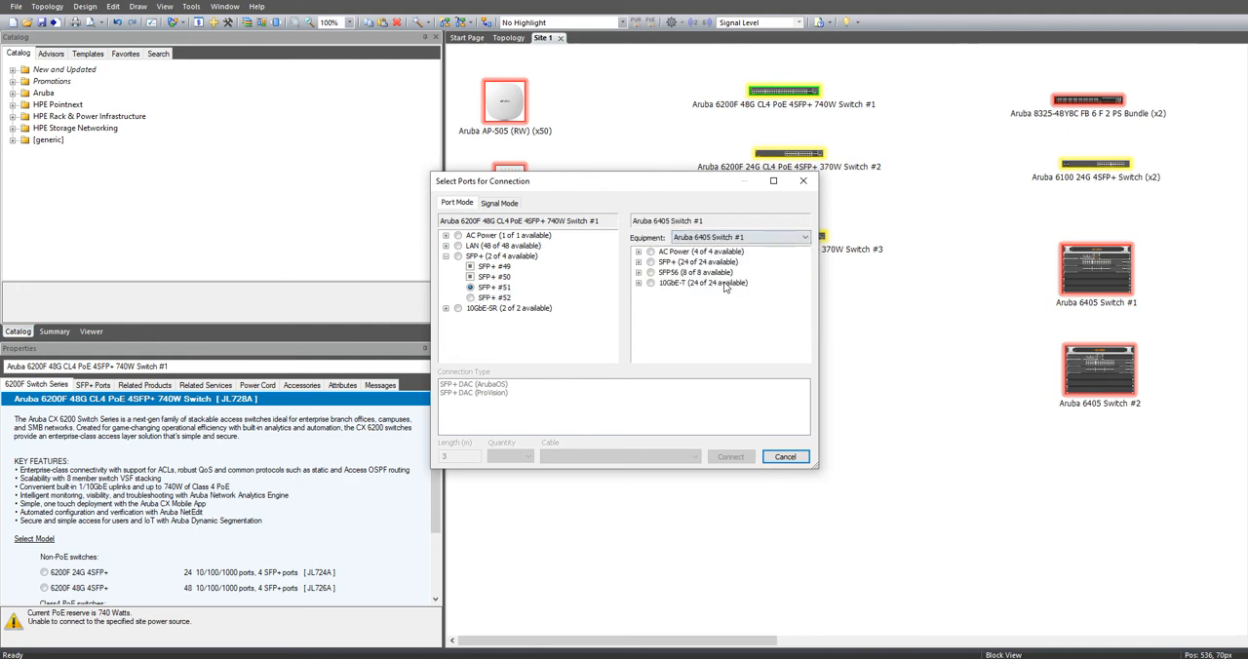
{"action": "left_click", "coordinate": [638, 263]}
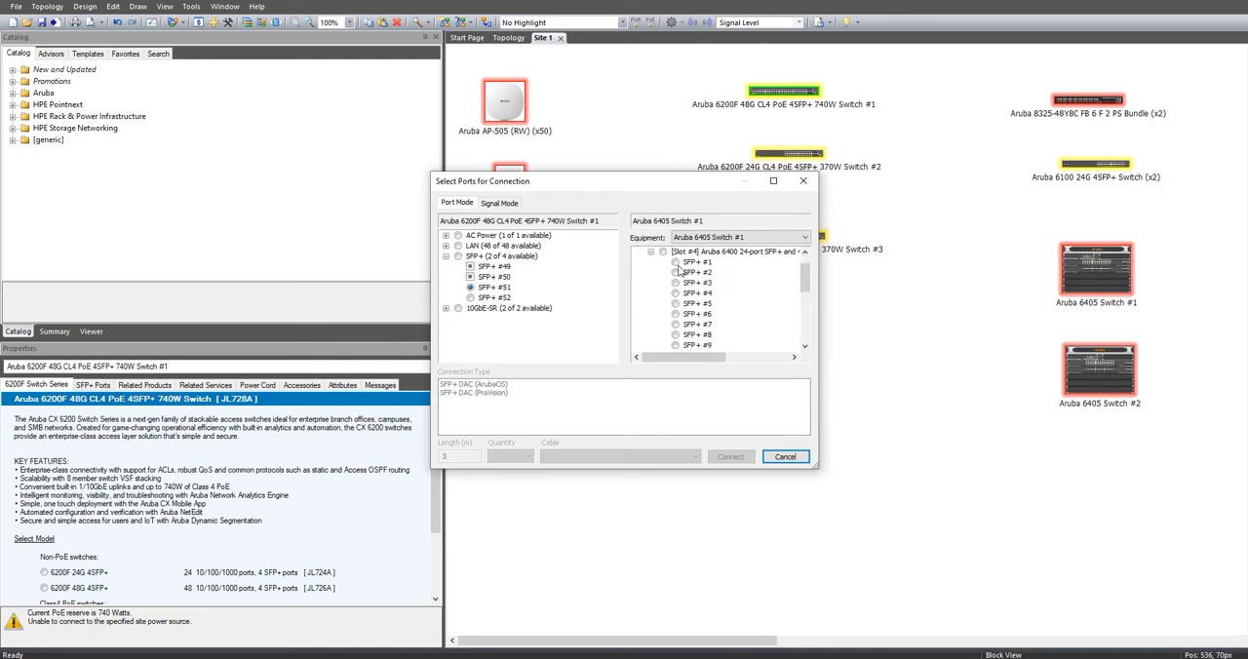
{"action": "left_click", "coordinate": [675, 264]}
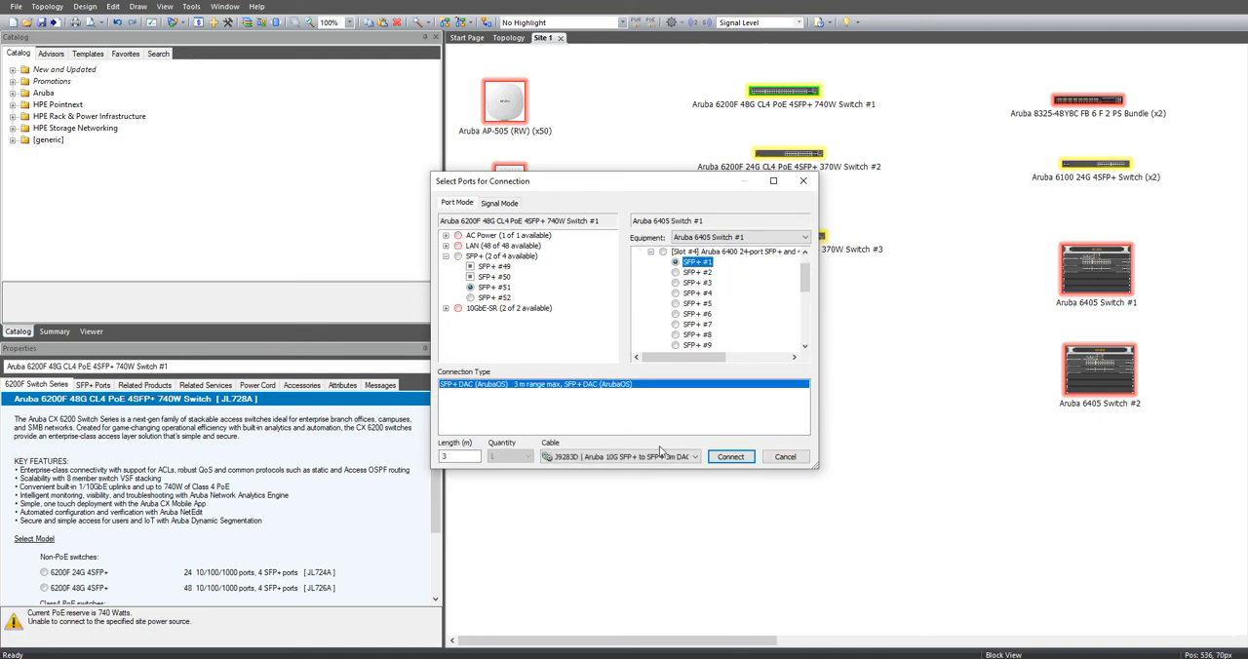
Step: Look through the cable choices for this connection, including the search for another part, without picking a part
{"action": "left_click", "coordinate": [575, 456]}
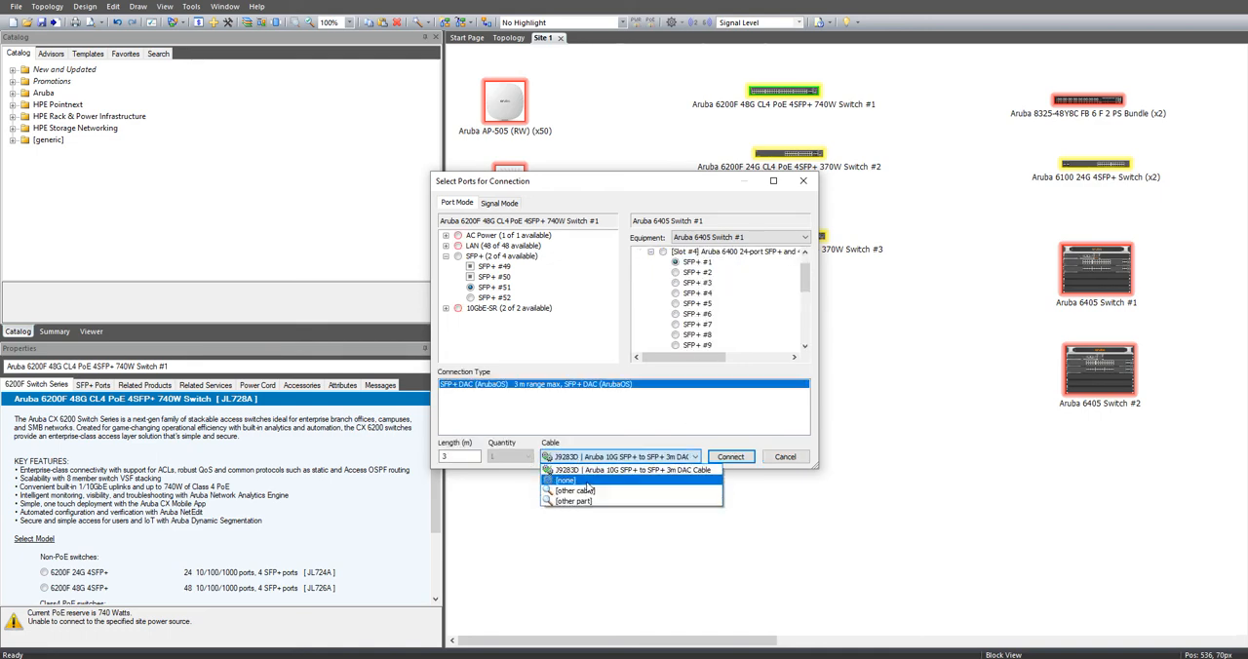
{"action": "left_click", "coordinate": [587, 482]}
{"action": "left_click", "coordinate": [653, 456]}
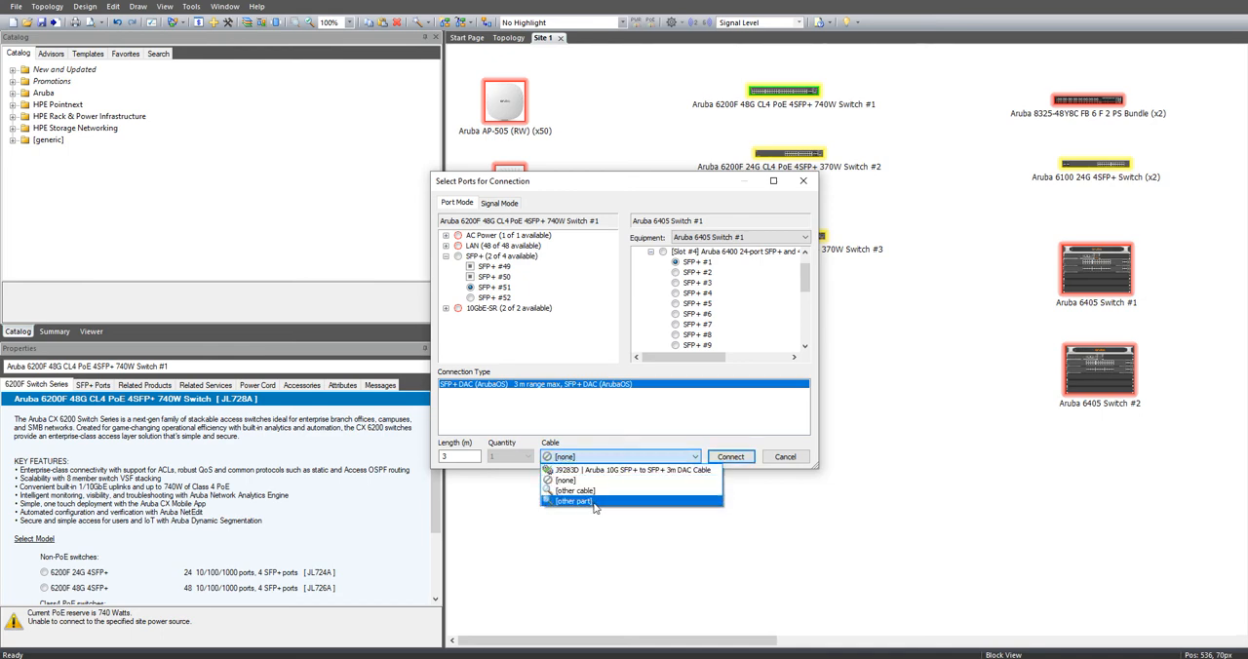
{"action": "left_click", "coordinate": [594, 503]}
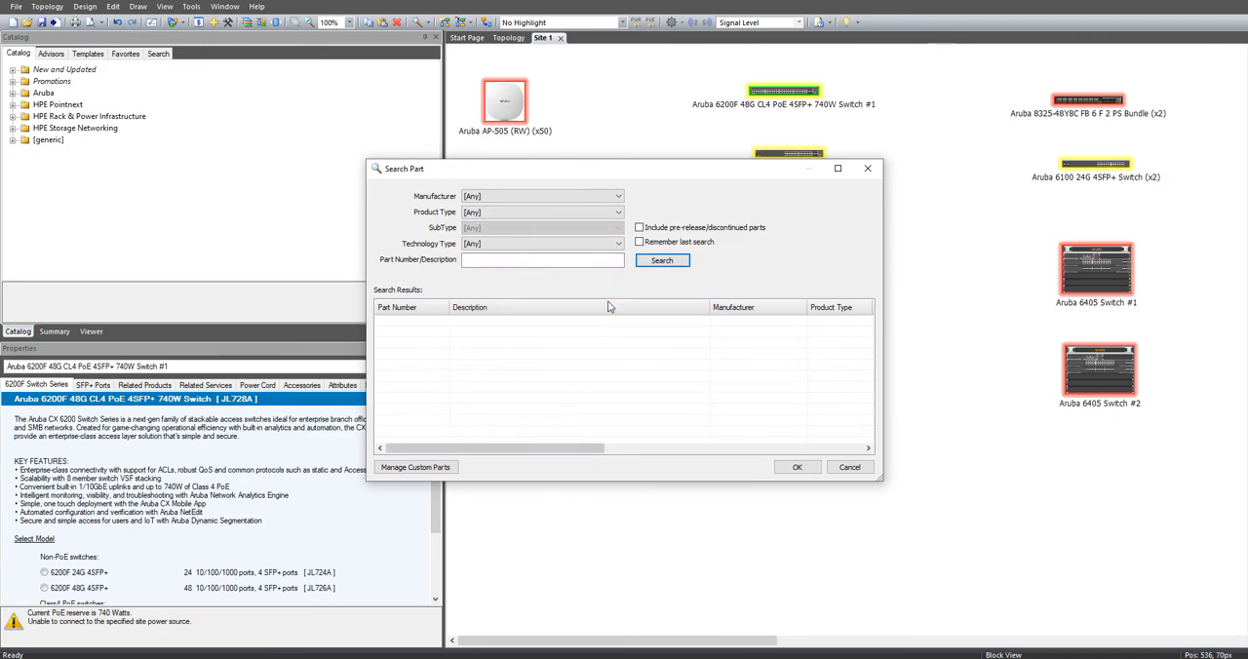
{"action": "left_click", "coordinate": [867, 168]}
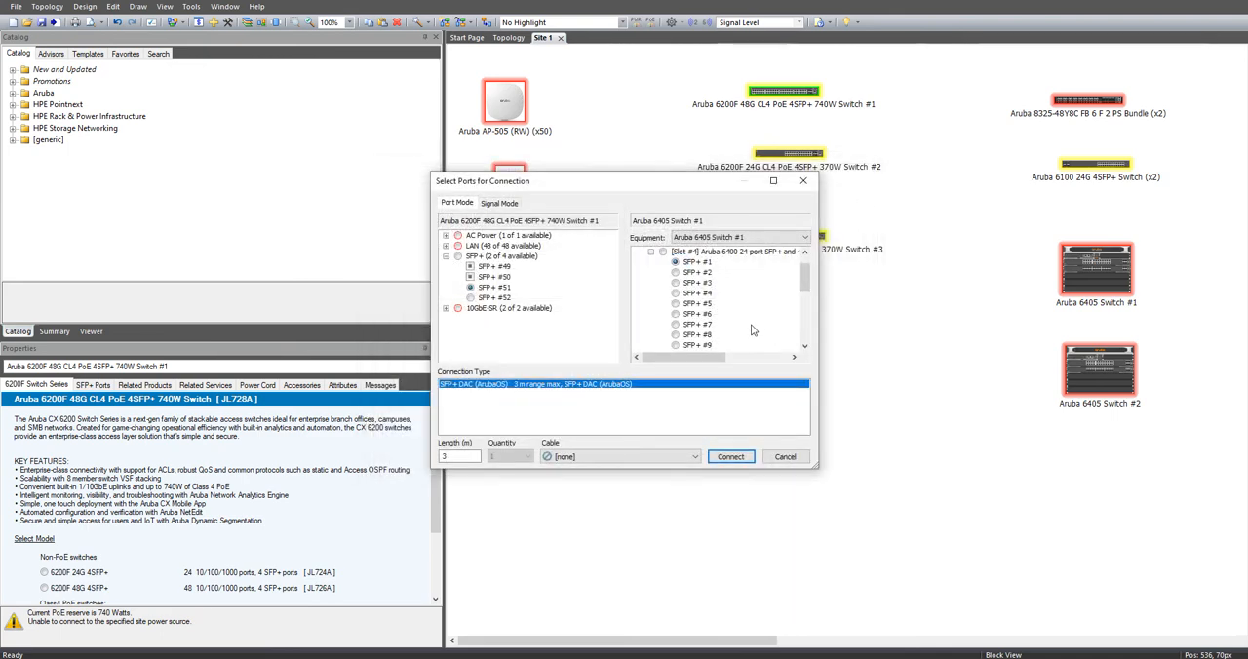
Step: Set the cable to none and make the SFP+ DAC (ArubaOS) connection between the two switches
{"action": "left_click", "coordinate": [619, 456]}
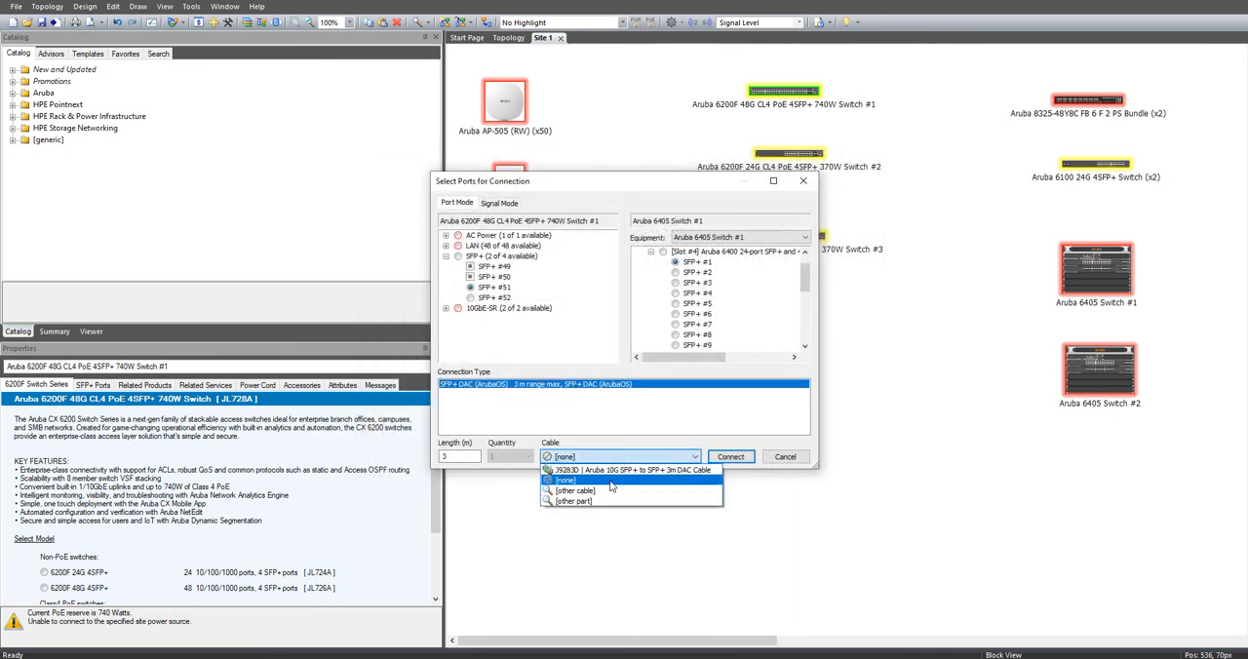
{"action": "left_click", "coordinate": [611, 483]}
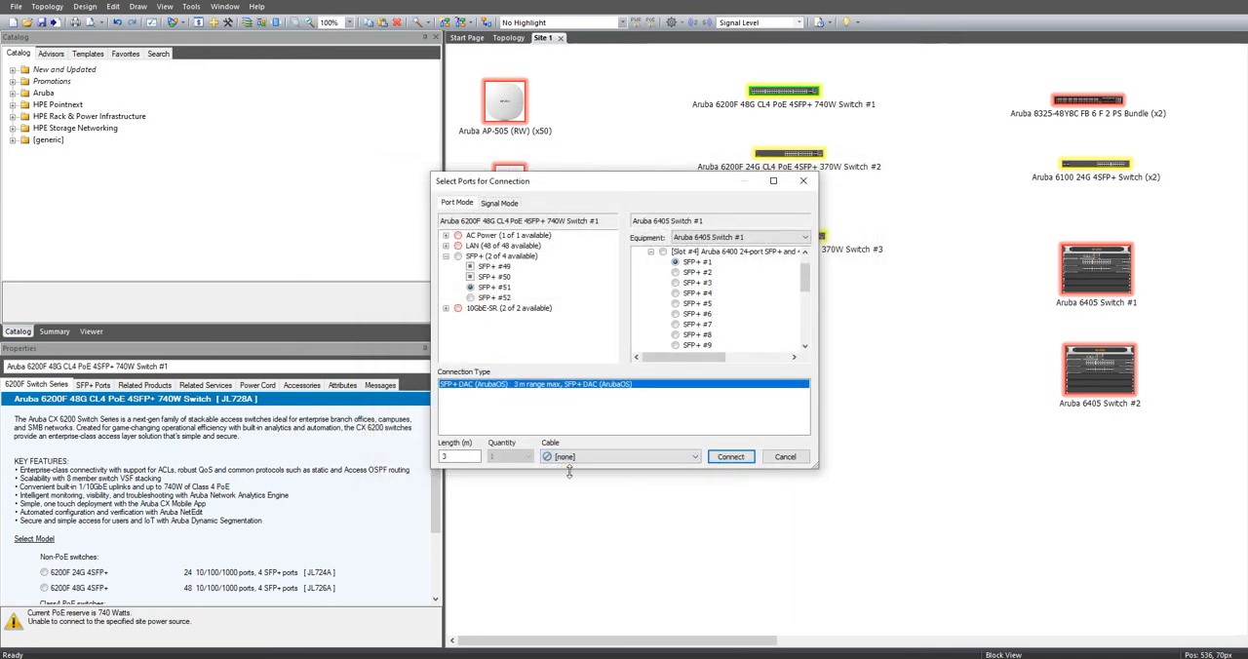
{"action": "left_click", "coordinate": [735, 459]}
{"action": "left_click", "coordinate": [792, 459]}
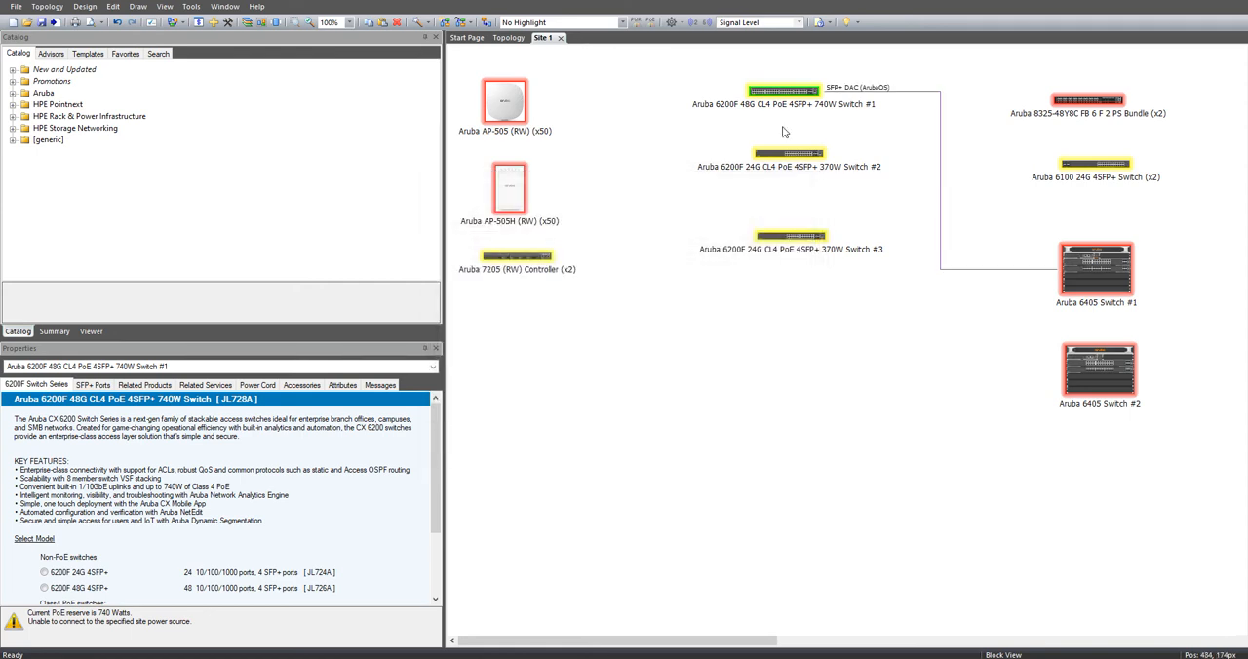
Step: Connect port SFP+ #52 of Aruba 6200F 48G Switch #1 to slot #4 port SFP+ #1 of Aruba 6405 Switch #2
{"action": "right_click", "coordinate": [802, 92]}
{"action": "left_click", "coordinate": [831, 97]}
{"action": "left_click", "coordinate": [446, 256]}
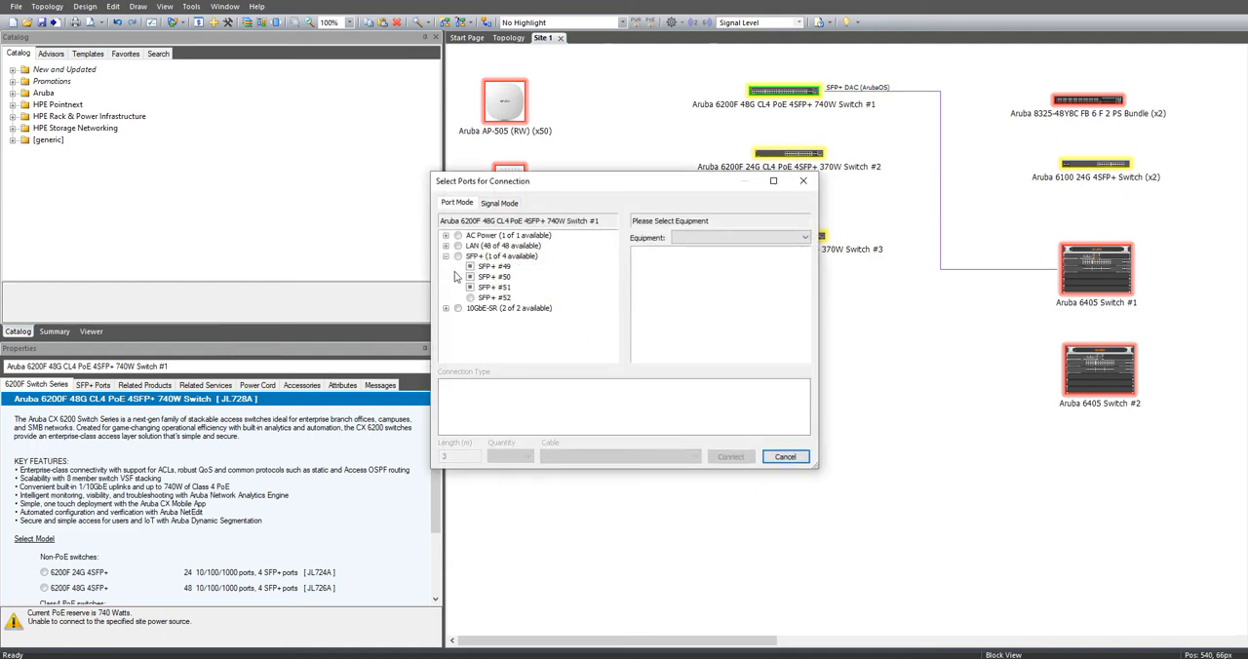
{"action": "left_click", "coordinate": [470, 297]}
{"action": "left_click", "coordinate": [696, 243]}
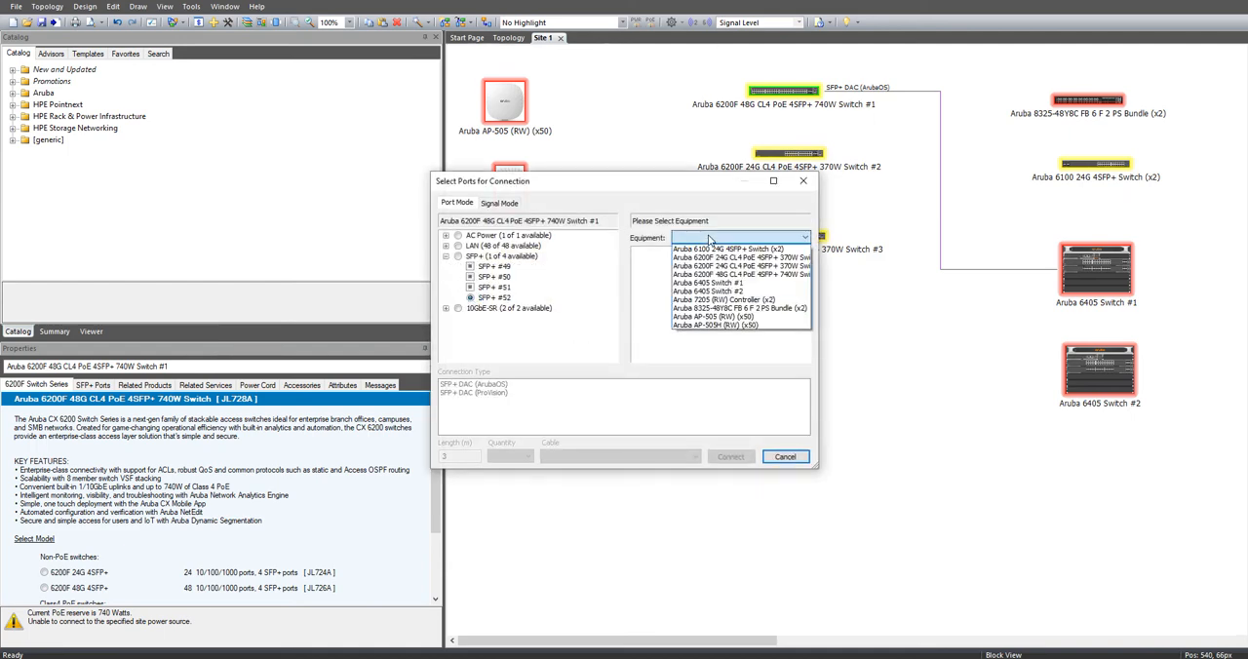
{"action": "left_click", "coordinate": [712, 292]}
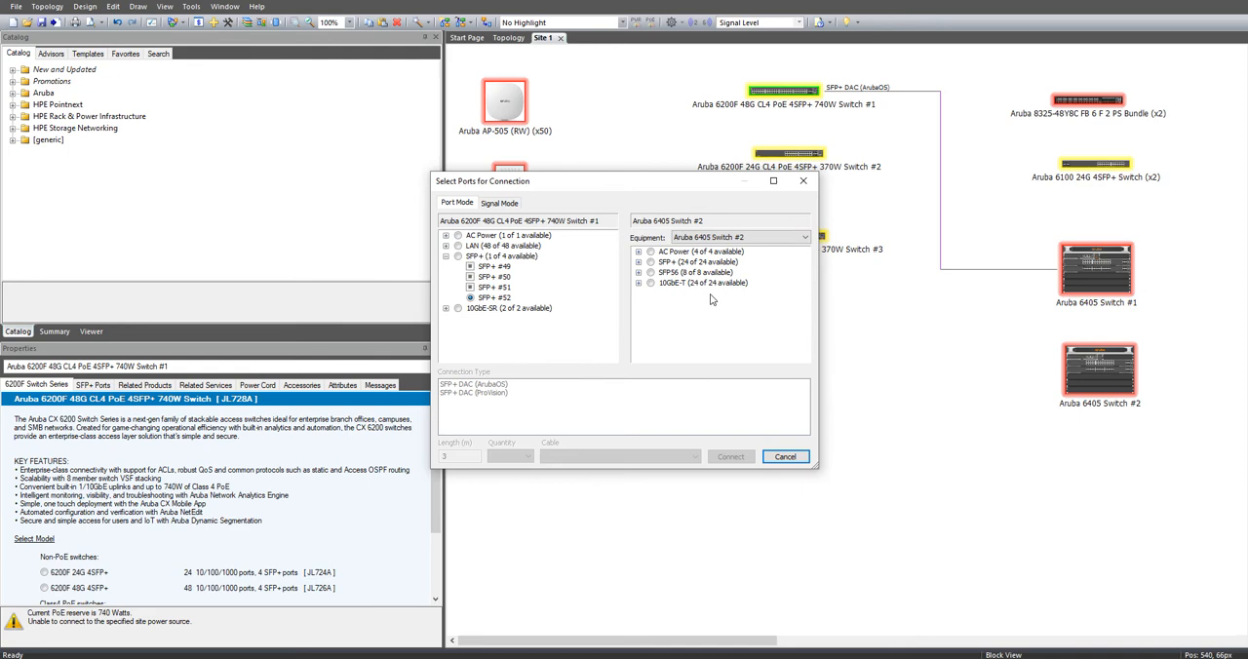
{"action": "left_click", "coordinate": [638, 261]}
{"action": "left_click", "coordinate": [651, 273]}
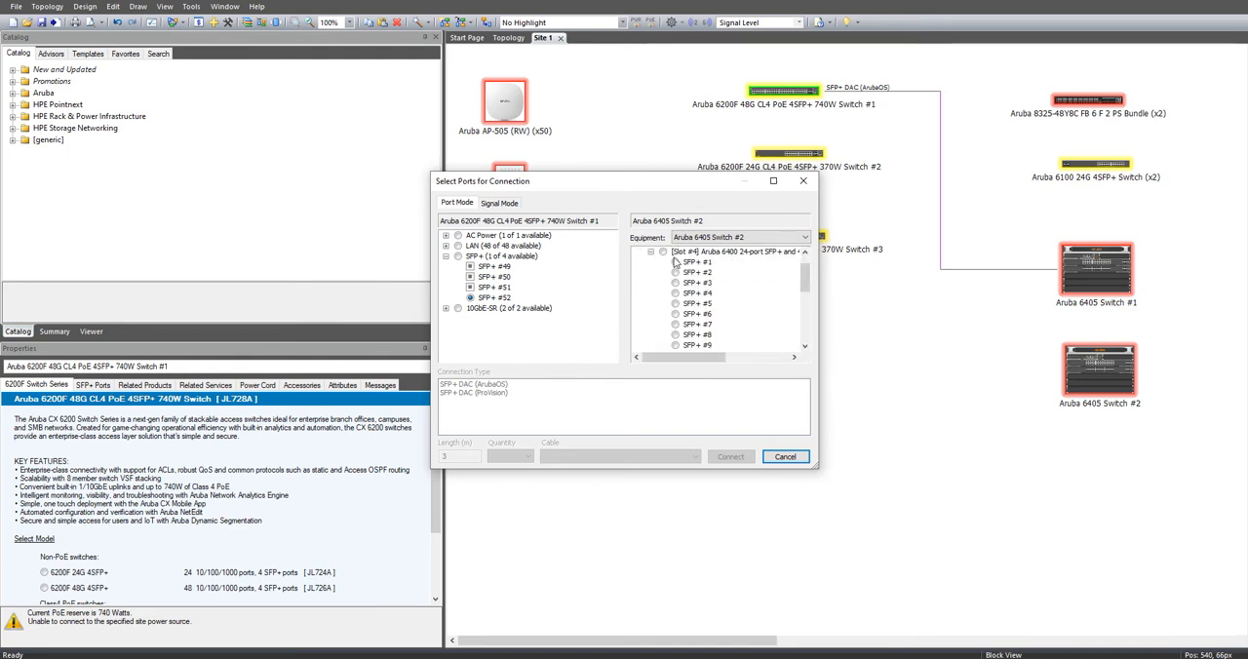
{"action": "left_click", "coordinate": [676, 262]}
{"action": "left_click", "coordinate": [730, 456]}
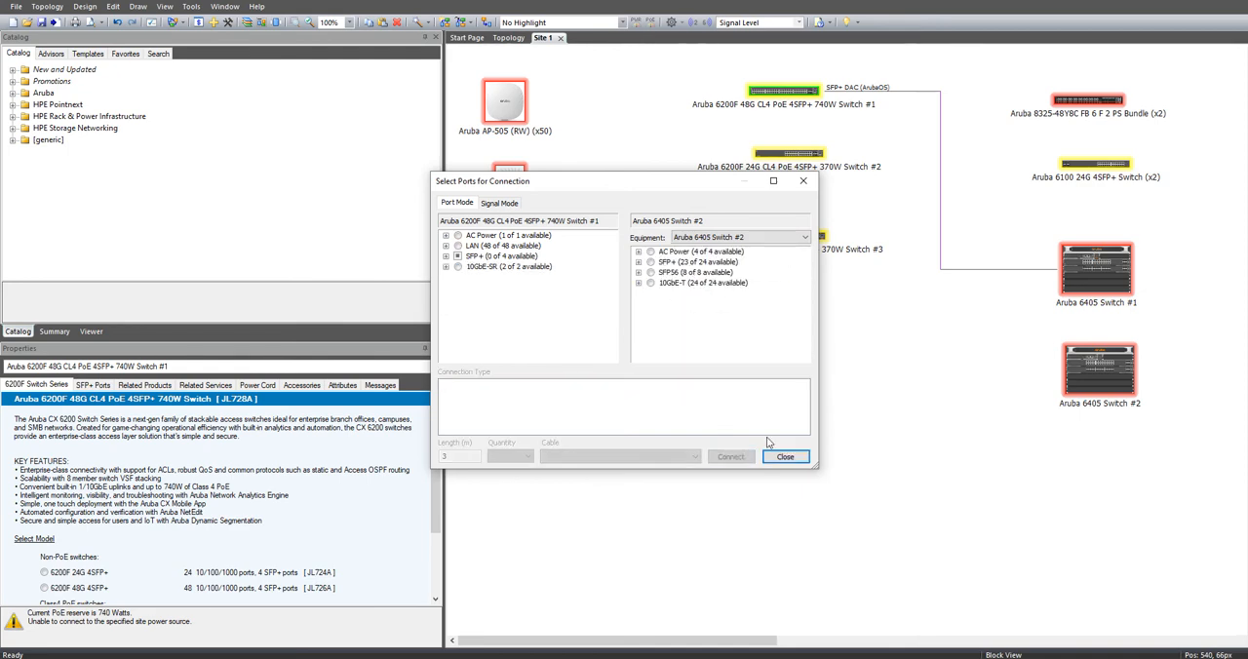
{"action": "left_click", "coordinate": [786, 456]}
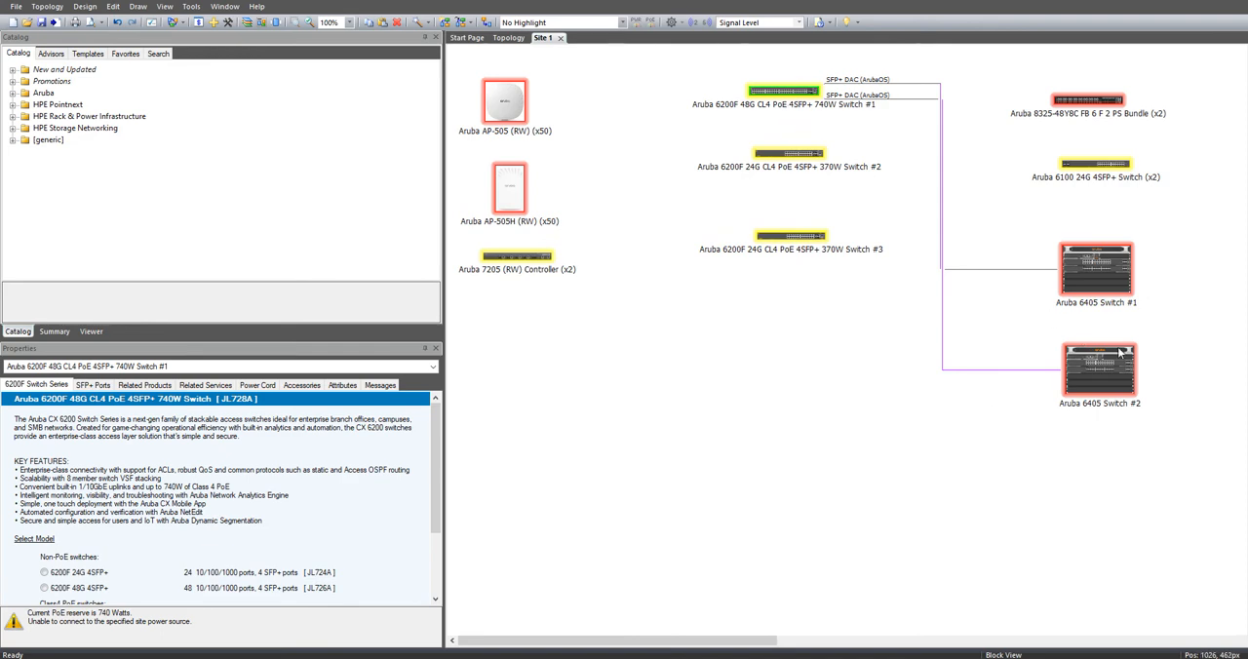
Step: Connect port SFP+ #27 of Aruba 6200F 24G Switch #2 to an SFP+ port of Aruba 6405 Switch #1, with the cable set to none
{"action": "right_click", "coordinate": [796, 155]}
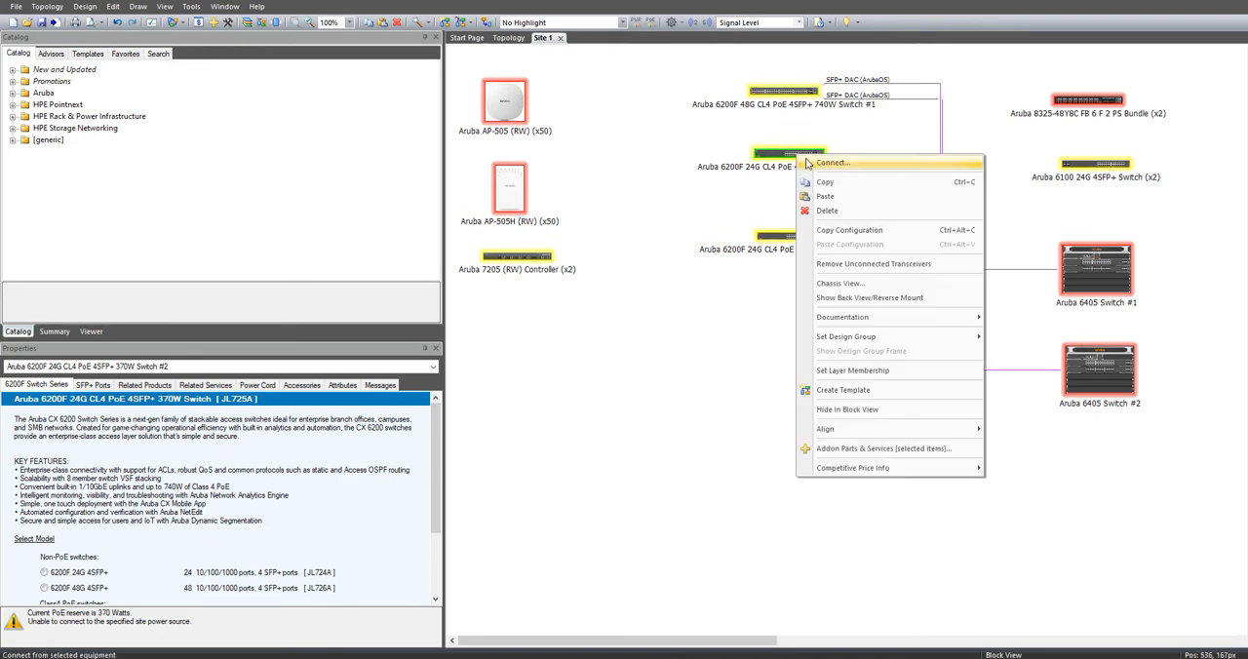
{"action": "left_click", "coordinate": [831, 162]}
{"action": "left_click", "coordinate": [445, 256]}
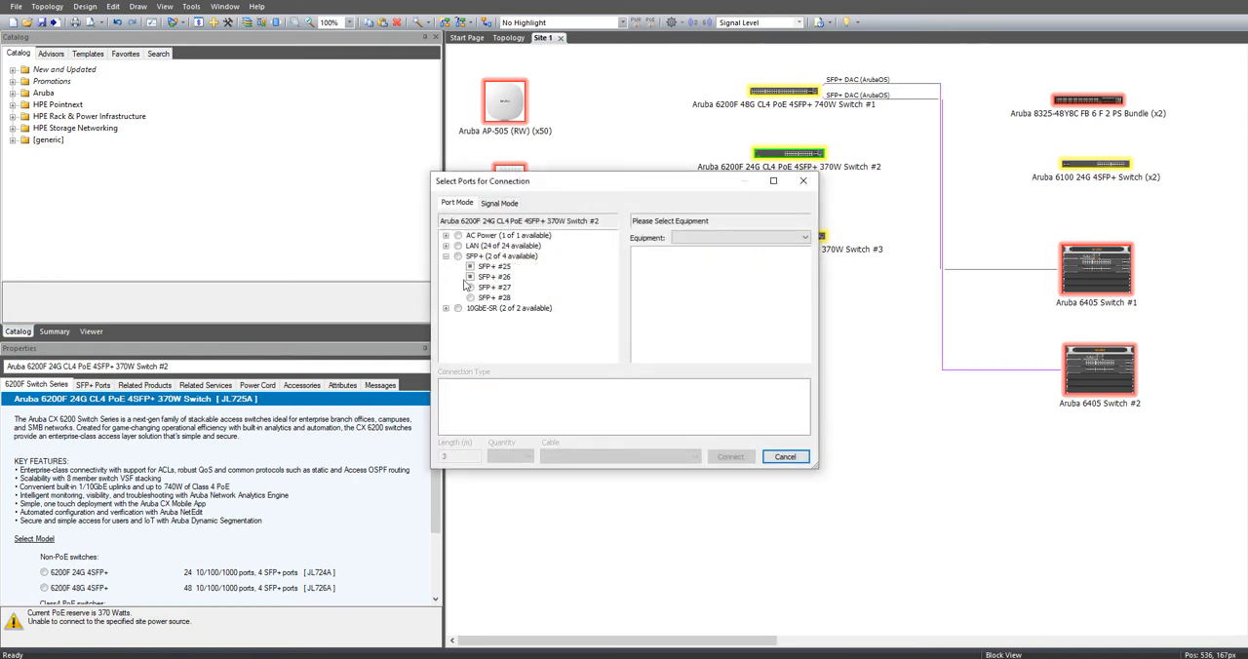
{"action": "left_click", "coordinate": [471, 287]}
{"action": "left_click", "coordinate": [741, 238]}
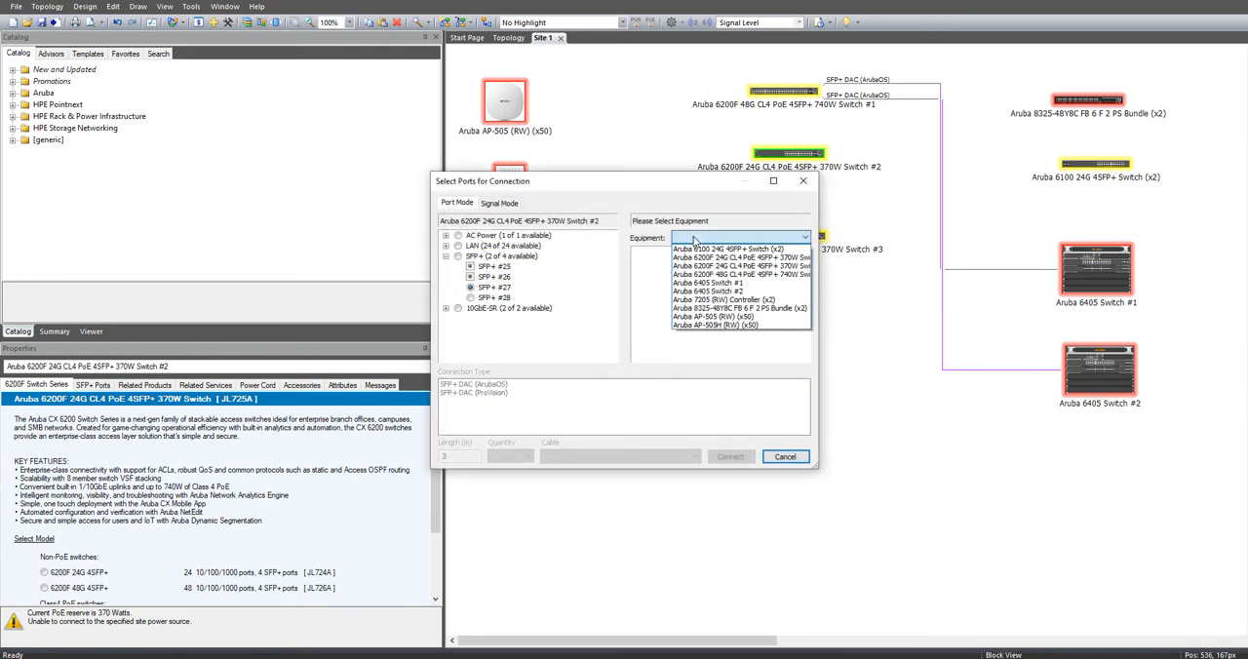
{"action": "left_click", "coordinate": [710, 284]}
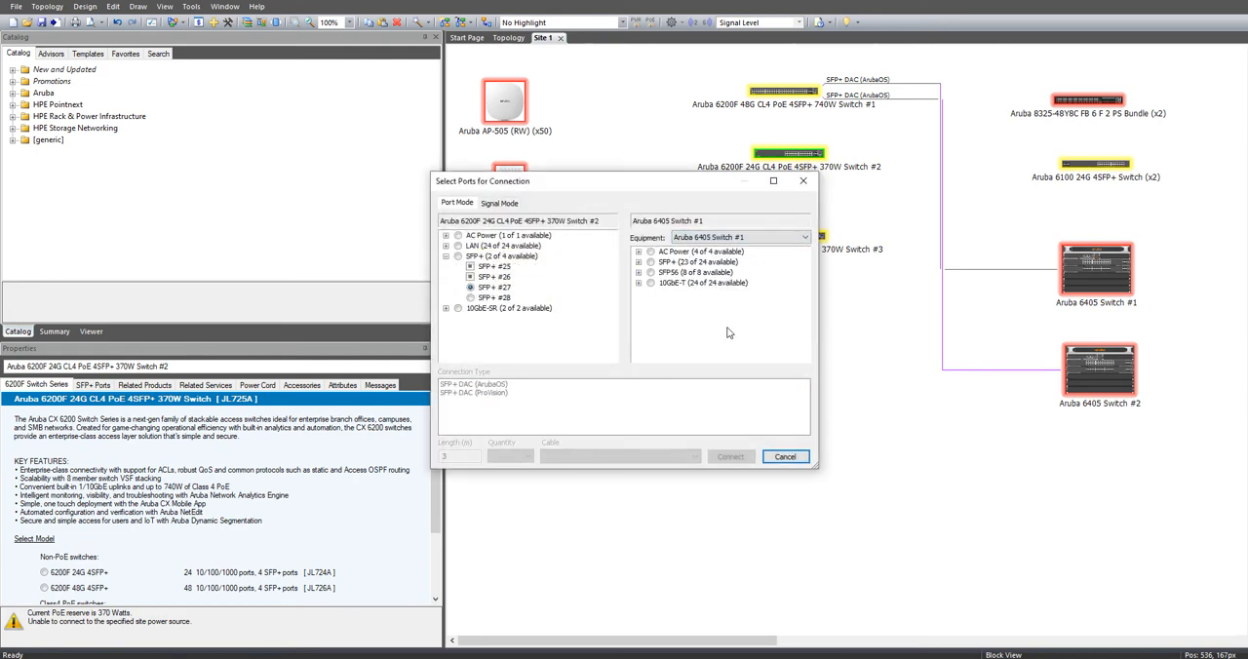
{"action": "left_click", "coordinate": [650, 263]}
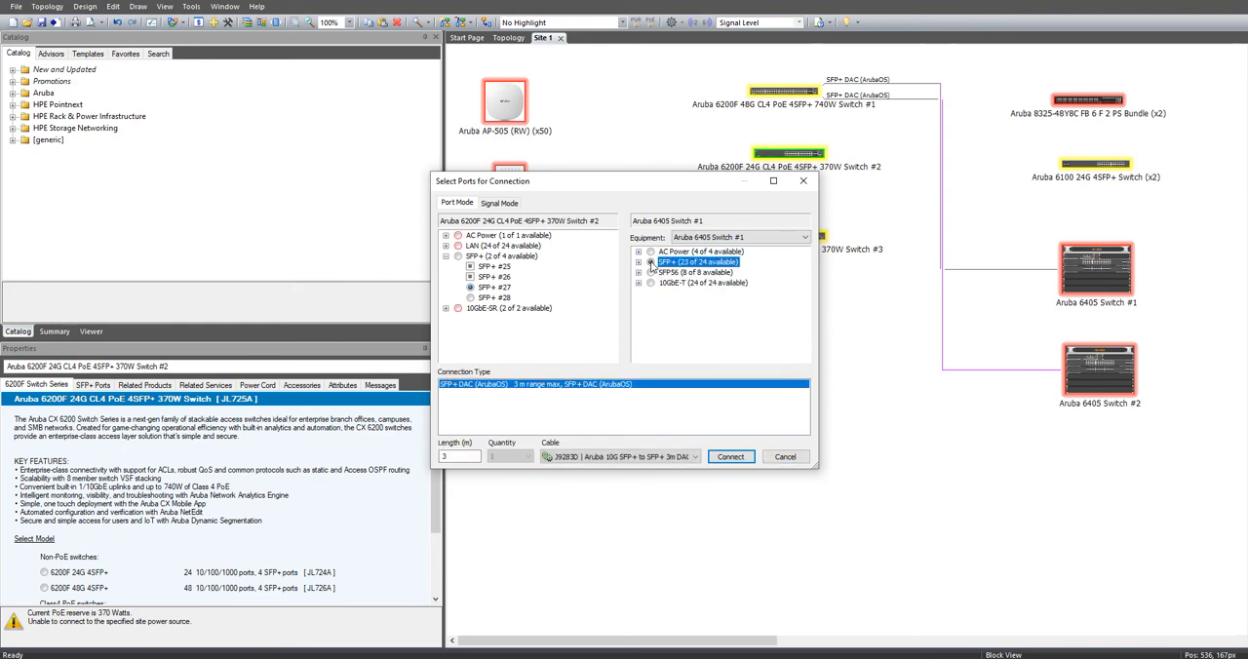
{"action": "left_click", "coordinate": [686, 457]}
{"action": "left_click", "coordinate": [638, 482]}
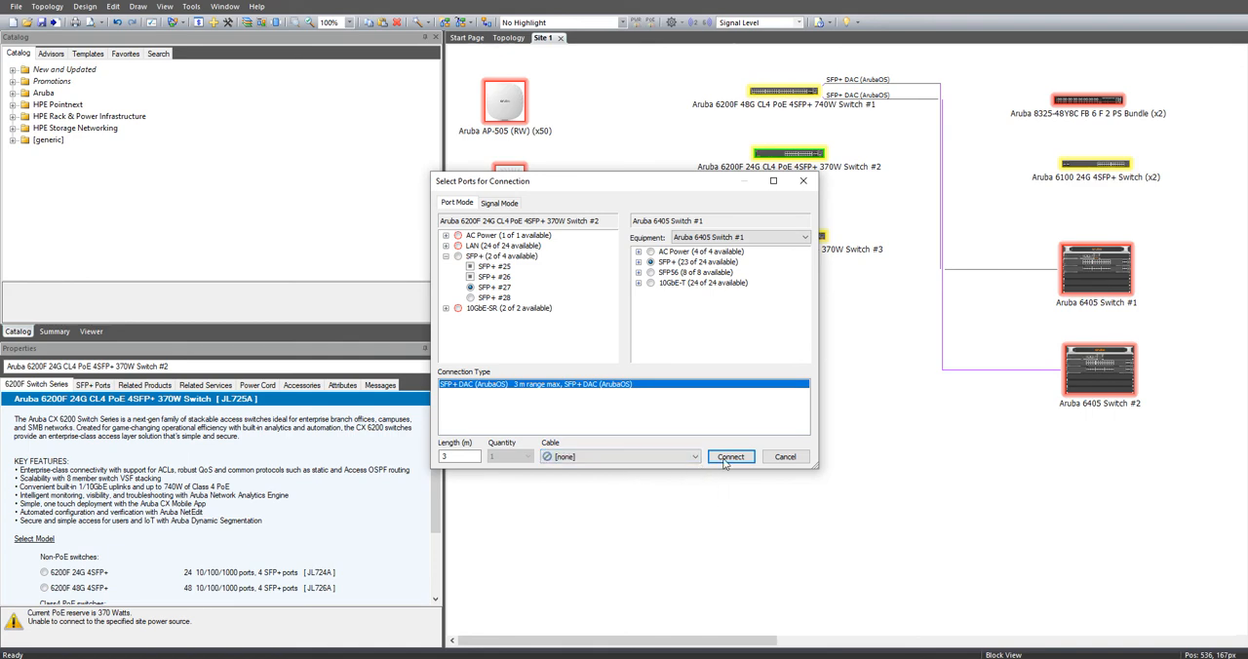
{"action": "left_click", "coordinate": [731, 458]}
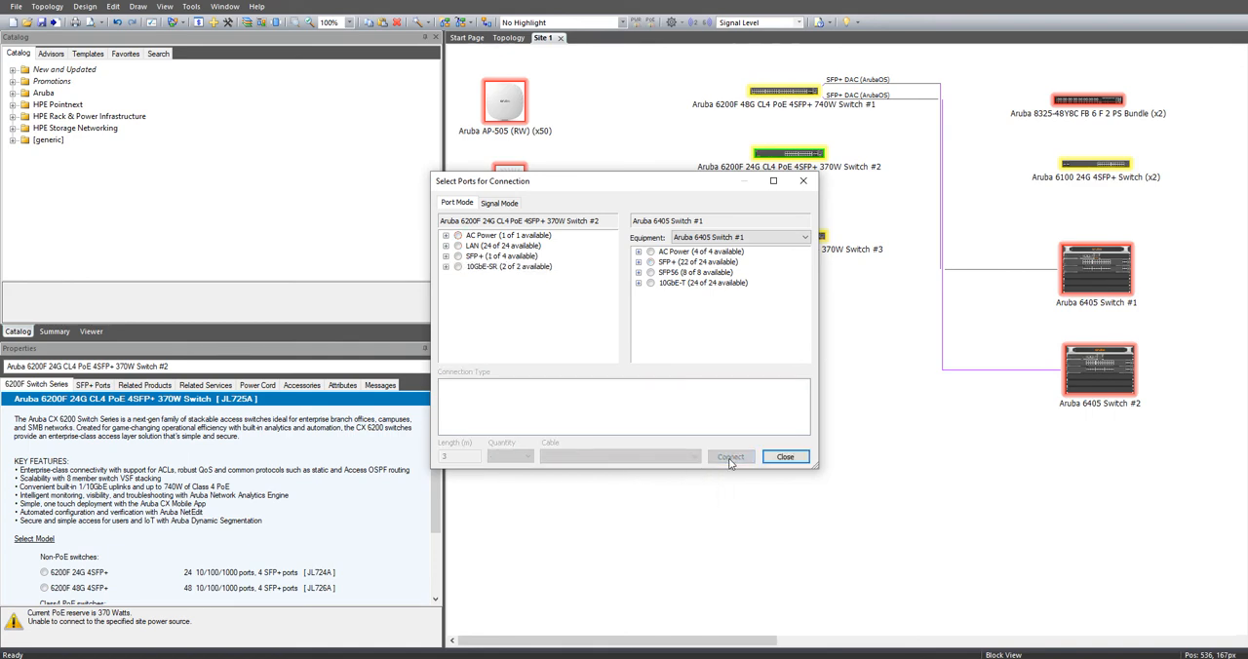
Step: Connect the remaining SFP+ port of Aruba 6200F 24G Switch #2 to an SFP+ port of Aruba 6405 Switch #2 over SFP+ DAC (ArubaOS)
{"action": "right_click", "coordinate": [798, 154]}
{"action": "left_click", "coordinate": [834, 162]}
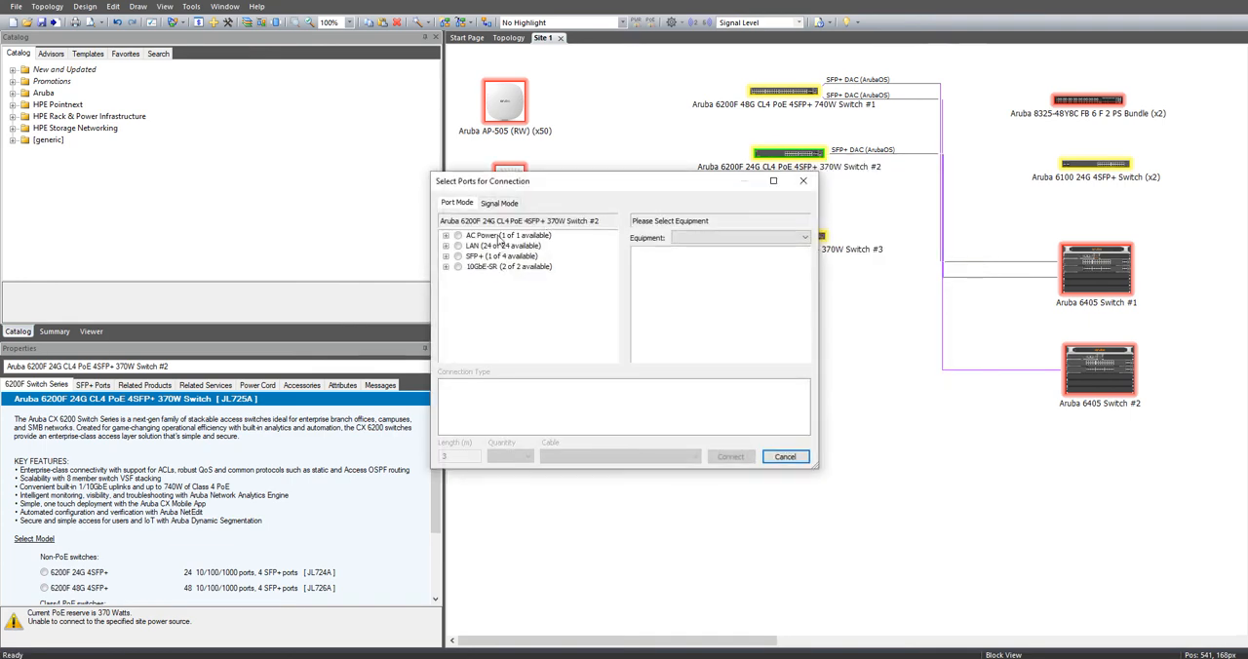
{"action": "left_click", "coordinate": [457, 256]}
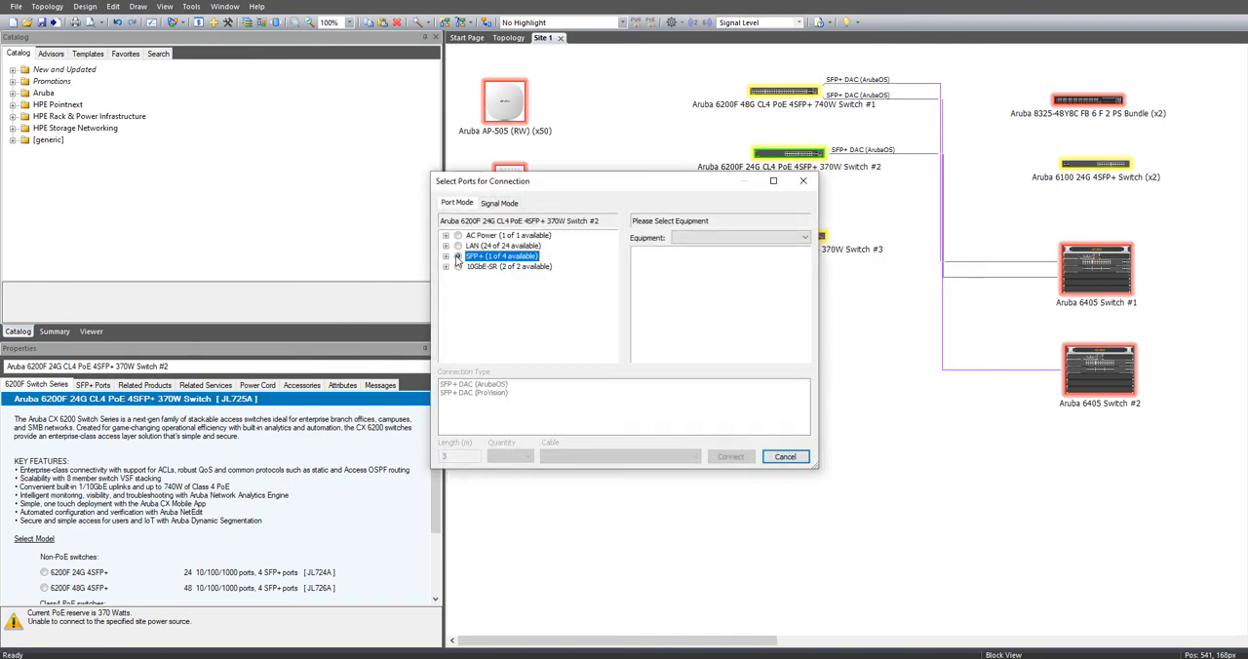
{"action": "left_click", "coordinate": [743, 240]}
{"action": "left_click", "coordinate": [718, 309]}
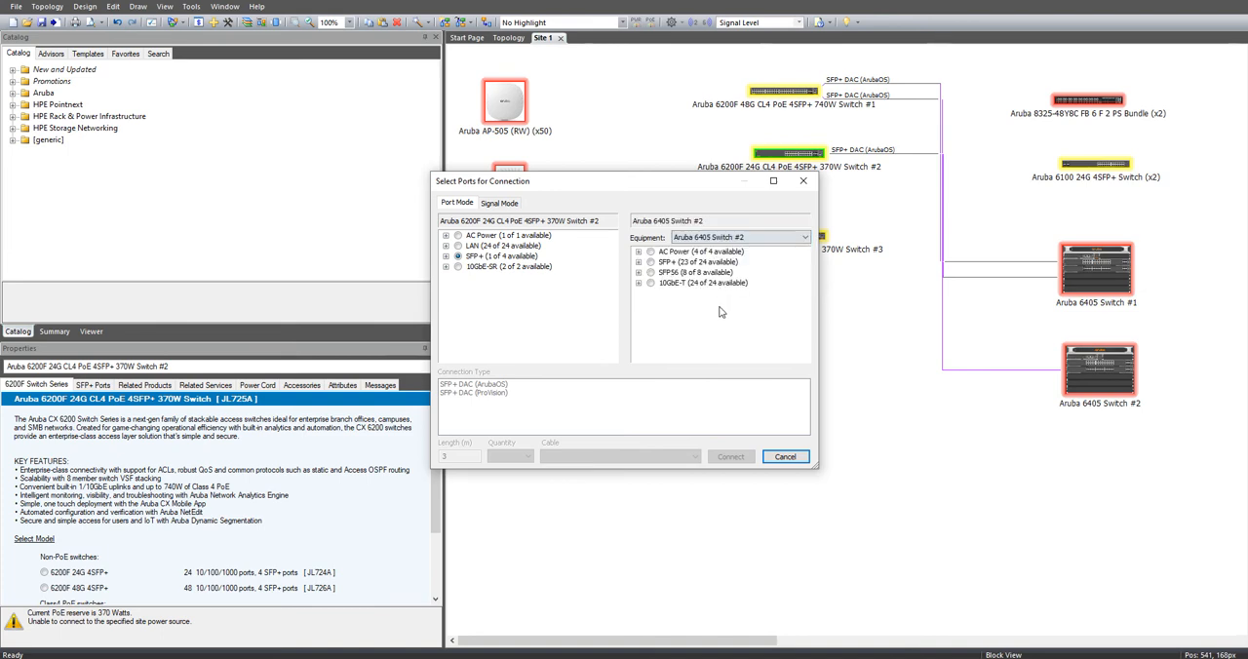
{"action": "left_click", "coordinate": [650, 262]}
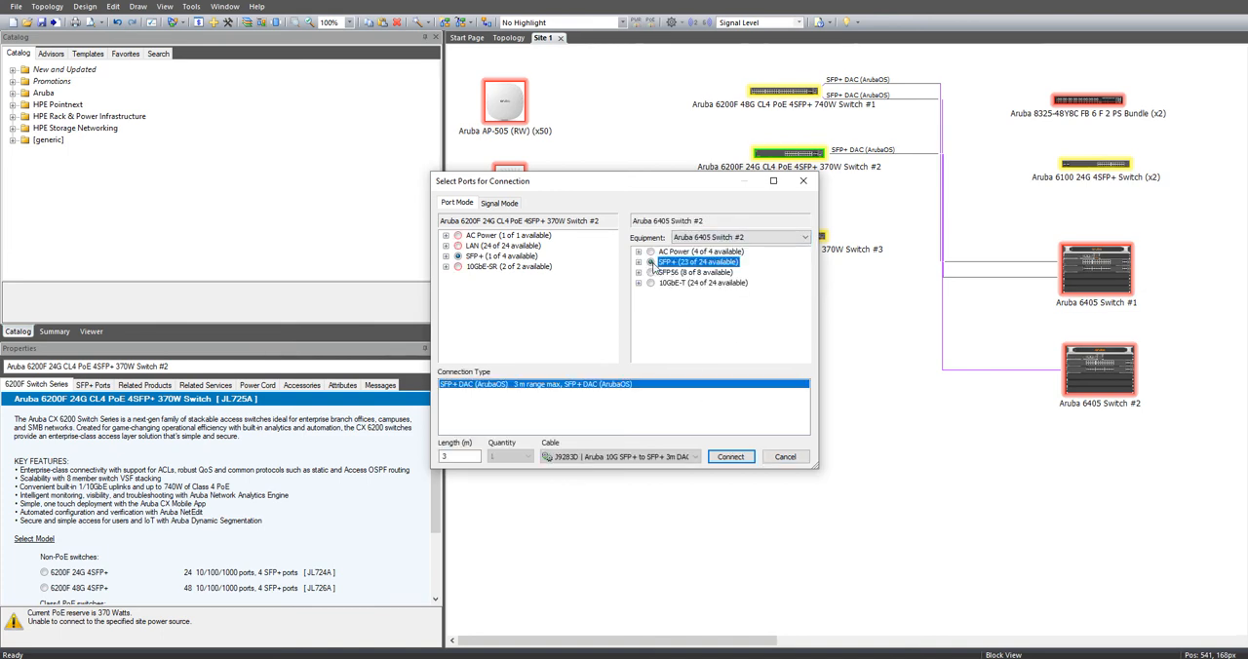
{"action": "left_click", "coordinate": [730, 457]}
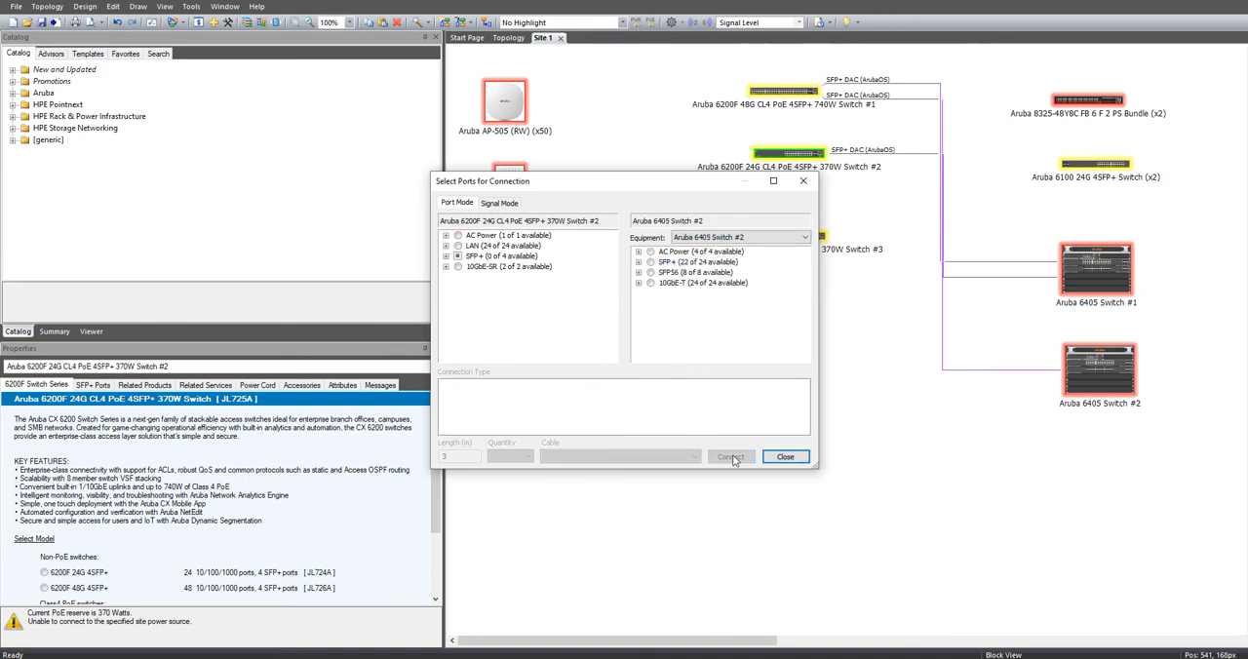
{"action": "left_click", "coordinate": [785, 457]}
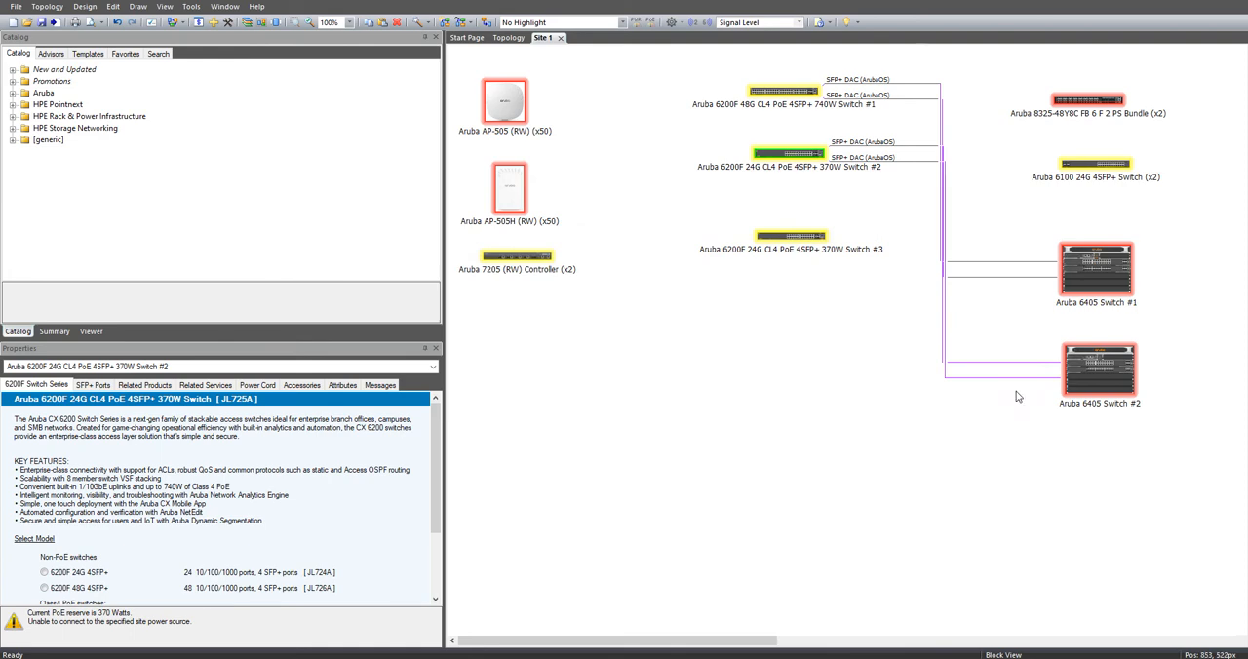
Step: Connect an SFP+ port of Aruba 6200F 24G Switch #3 to an SFP+ port of Aruba 6405 Switch #1 over SFP+ DAC (ArubaOS)
{"action": "right_click", "coordinate": [788, 238]}
{"action": "left_click", "coordinate": [811, 244]}
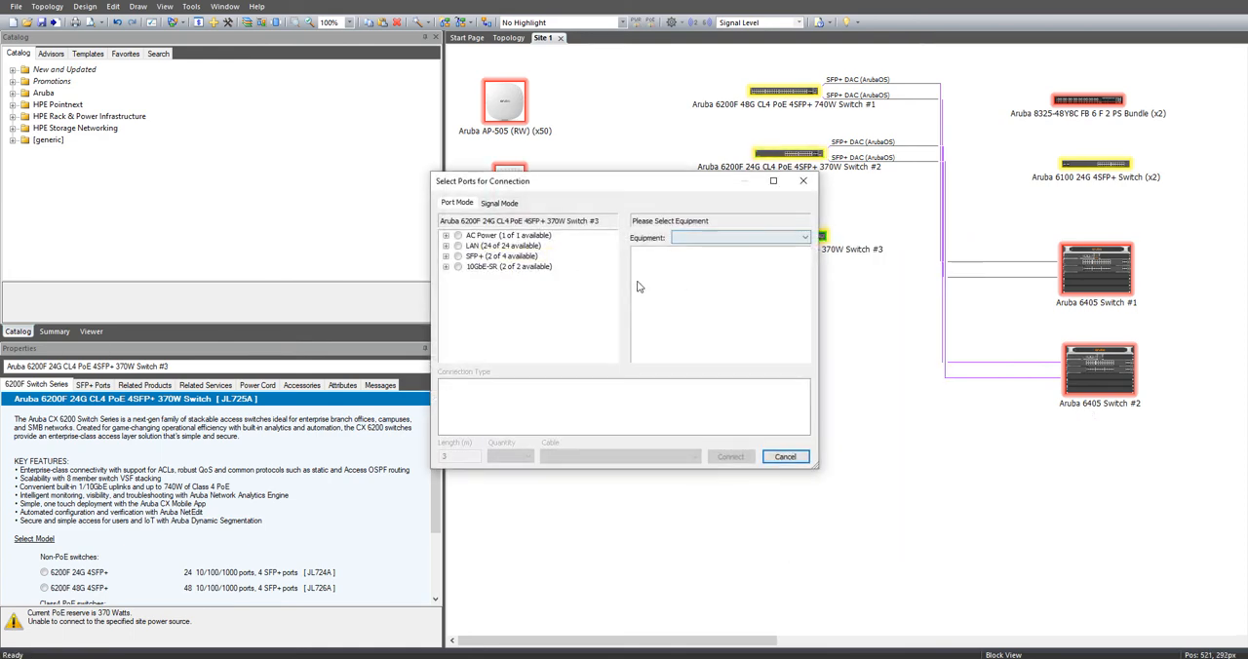
{"action": "left_click", "coordinate": [457, 256]}
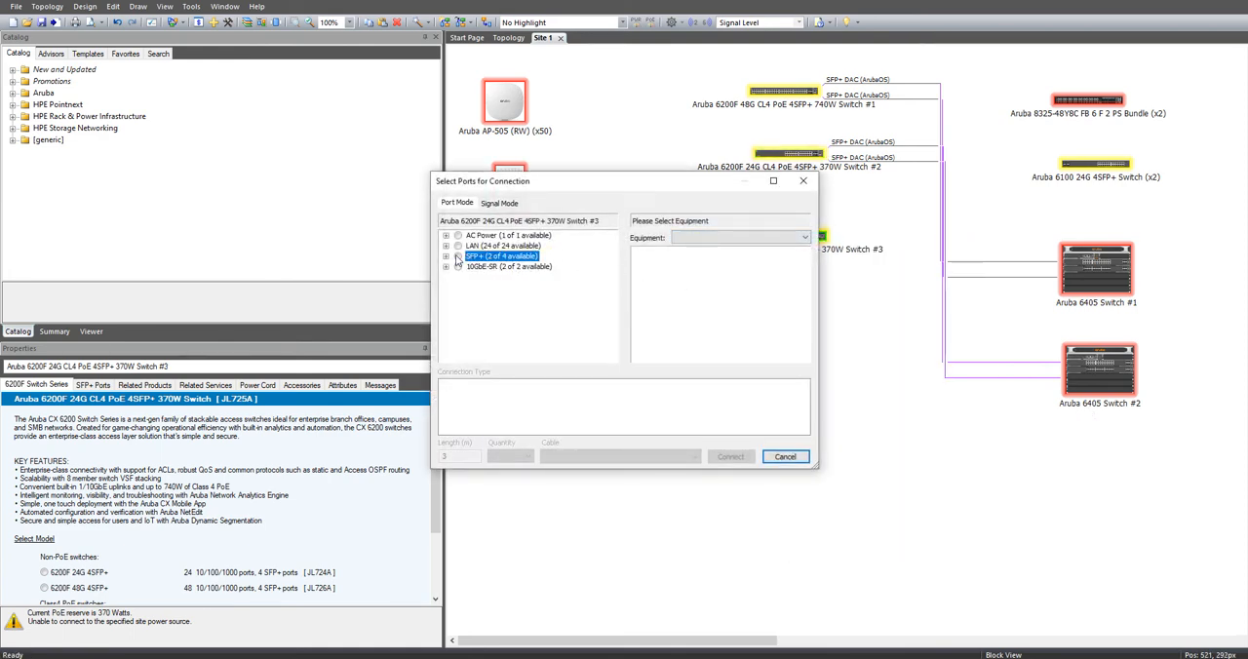
{"action": "left_click", "coordinate": [674, 237]}
{"action": "left_click", "coordinate": [677, 280]}
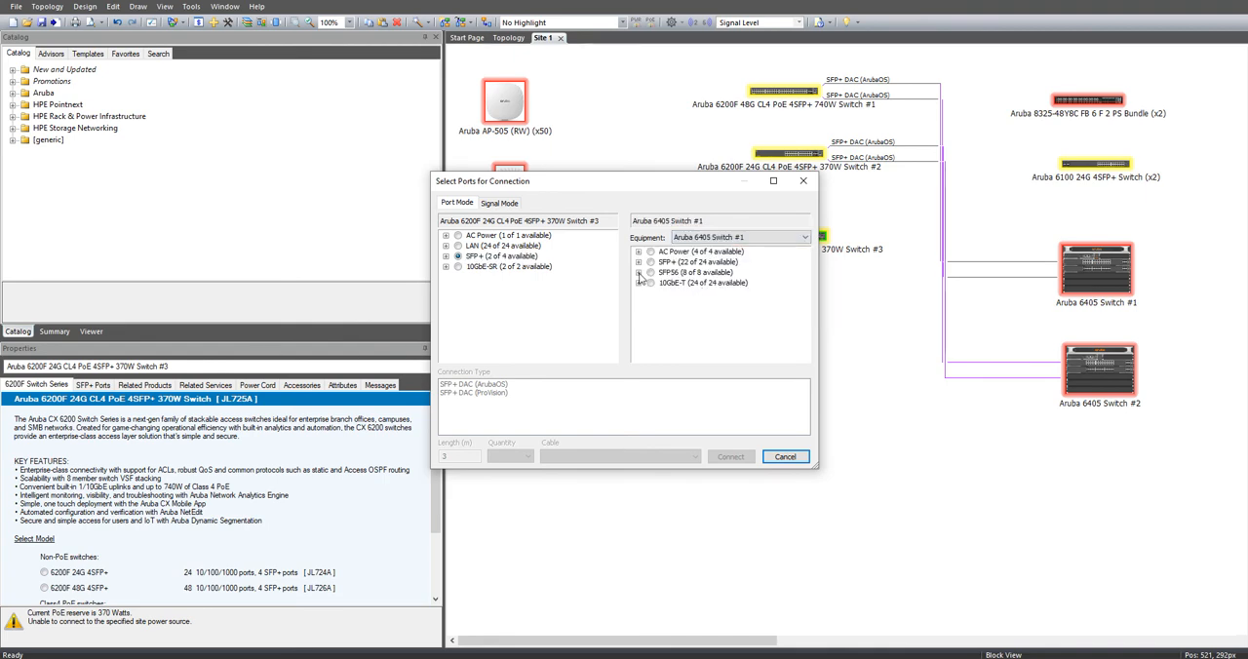
{"action": "left_click", "coordinate": [650, 262]}
{"action": "left_click", "coordinate": [730, 456]}
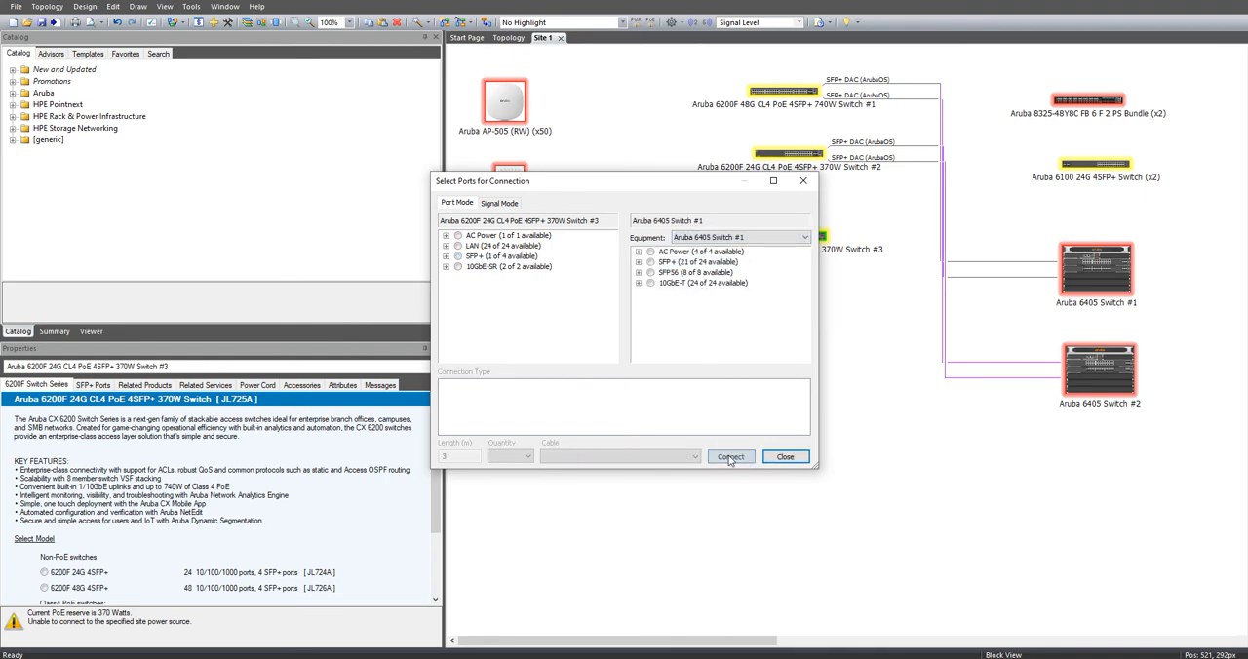
{"action": "left_click", "coordinate": [784, 455]}
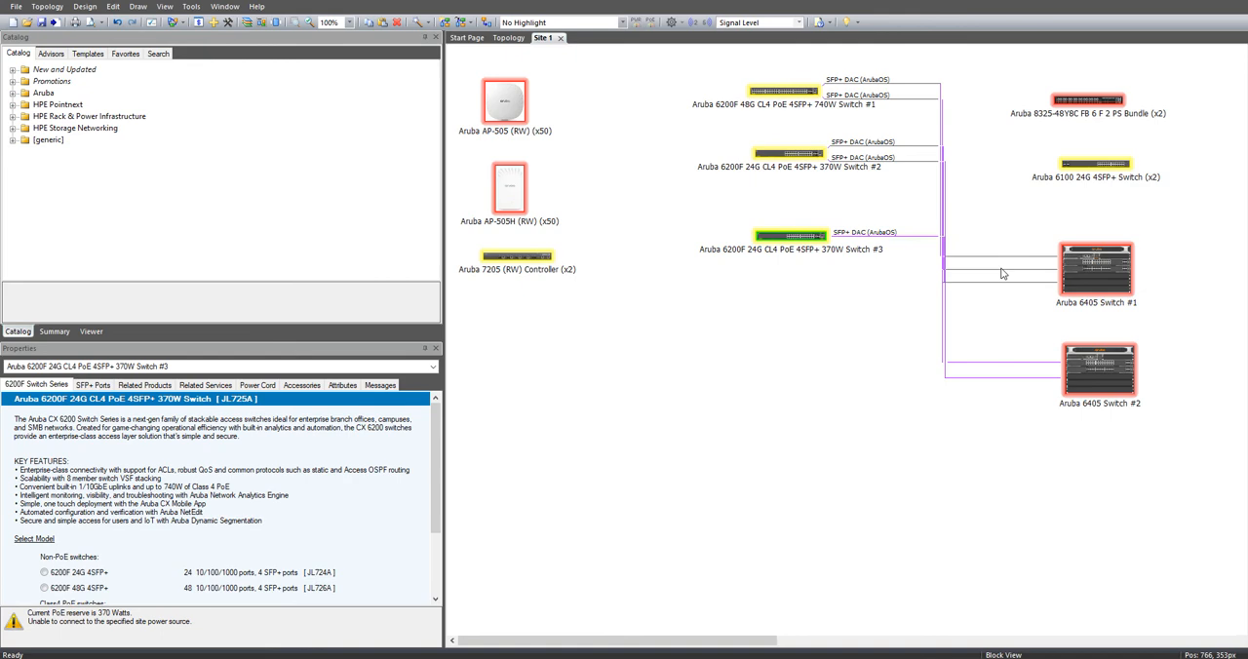
Step: Connect the remaining SFP+ port of Aruba 6200F 24G Switch #3 to Aruba 6405 Switch #2 over SFP+ DAC (ArubaOS), using the 3 m J9283D cable
{"action": "right_click", "coordinate": [780, 242]}
{"action": "left_click", "coordinate": [814, 247]}
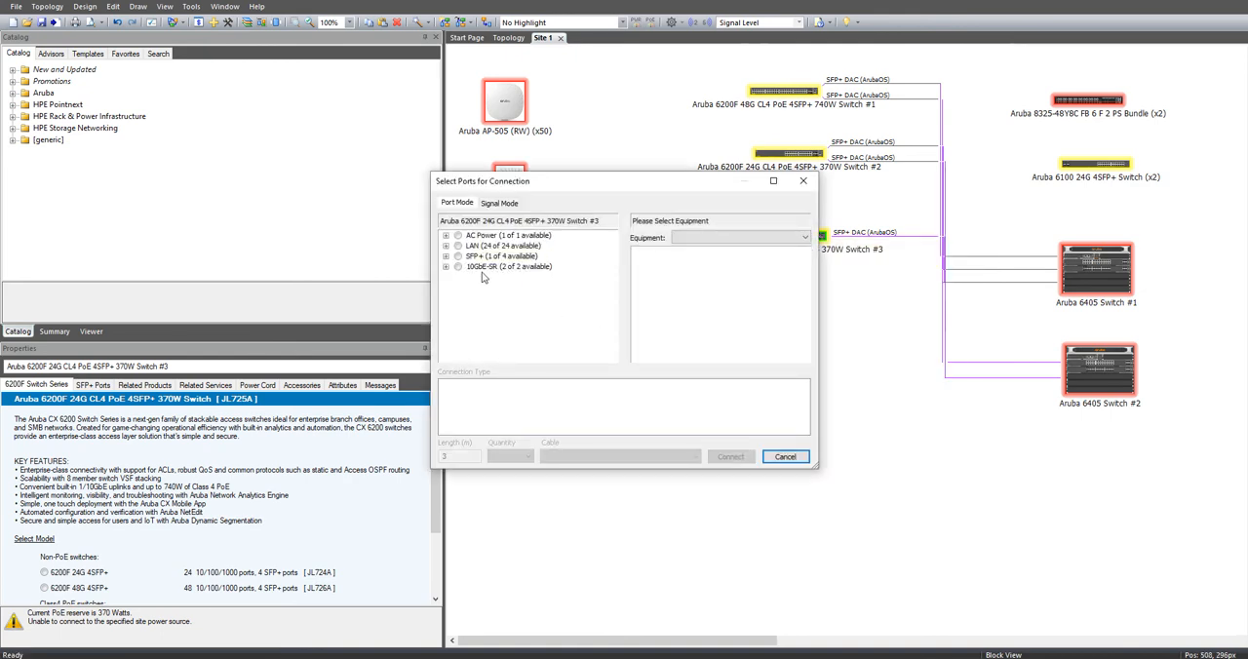
{"action": "left_click", "coordinate": [457, 256]}
{"action": "left_click", "coordinate": [679, 243]}
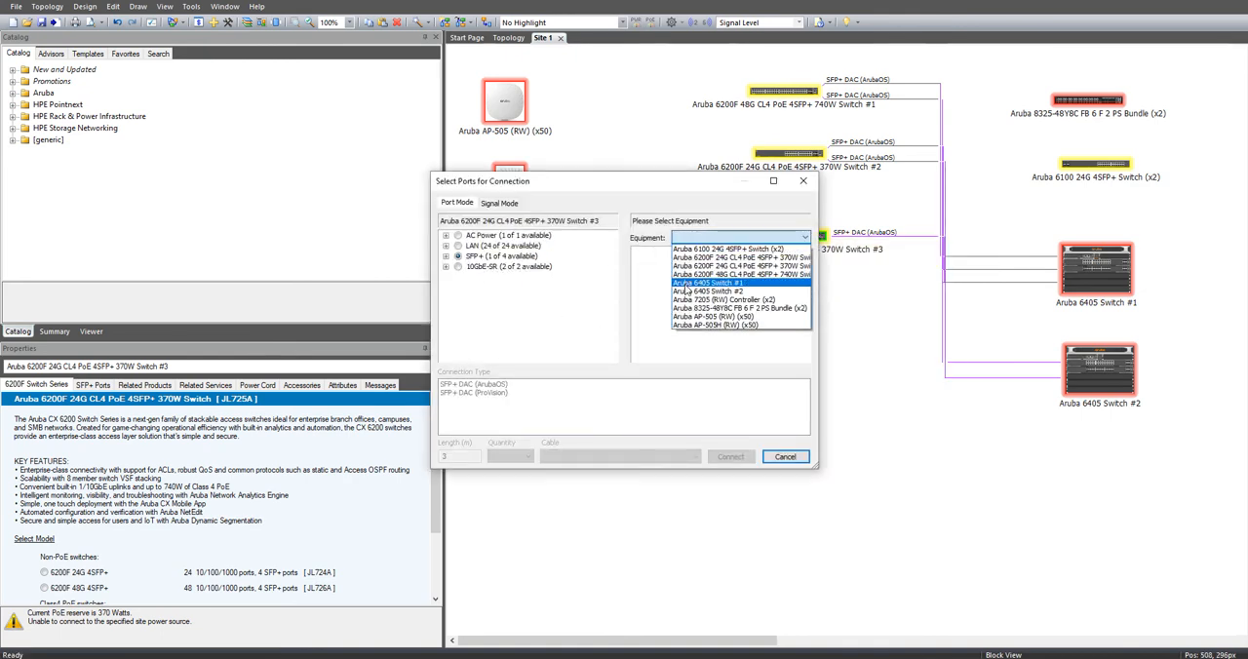
{"action": "left_click", "coordinate": [685, 298]}
{"action": "left_click", "coordinate": [650, 262]}
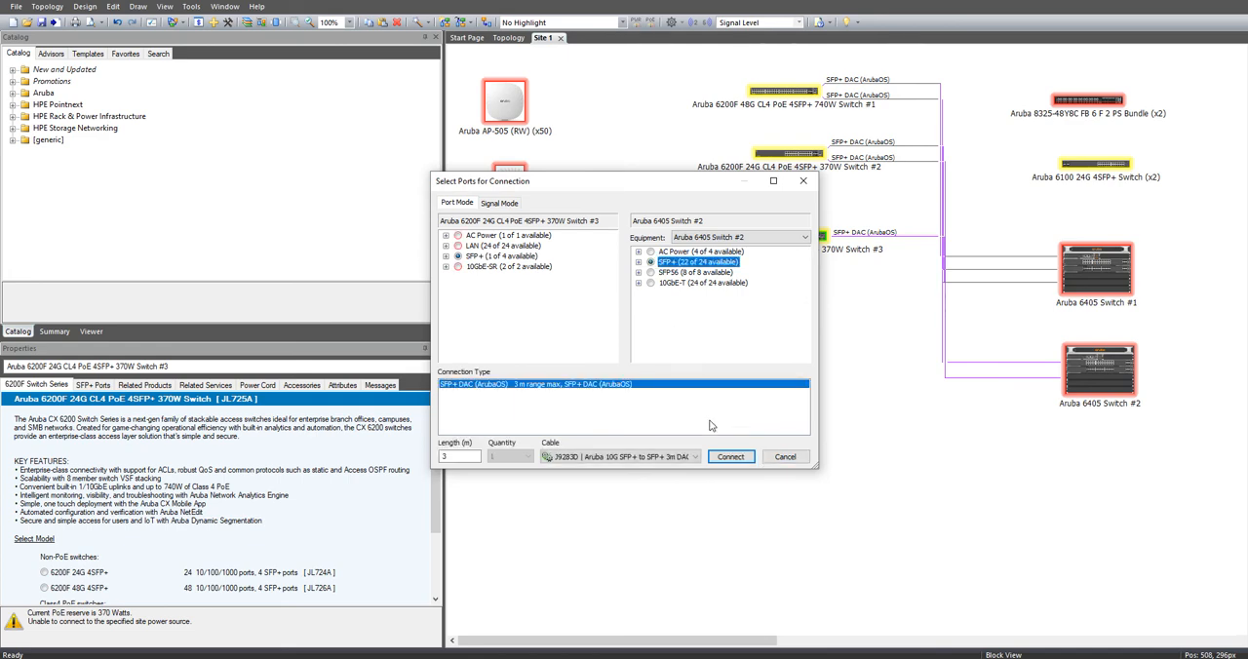
{"action": "left_click", "coordinate": [730, 456]}
{"action": "left_click", "coordinate": [785, 457]}
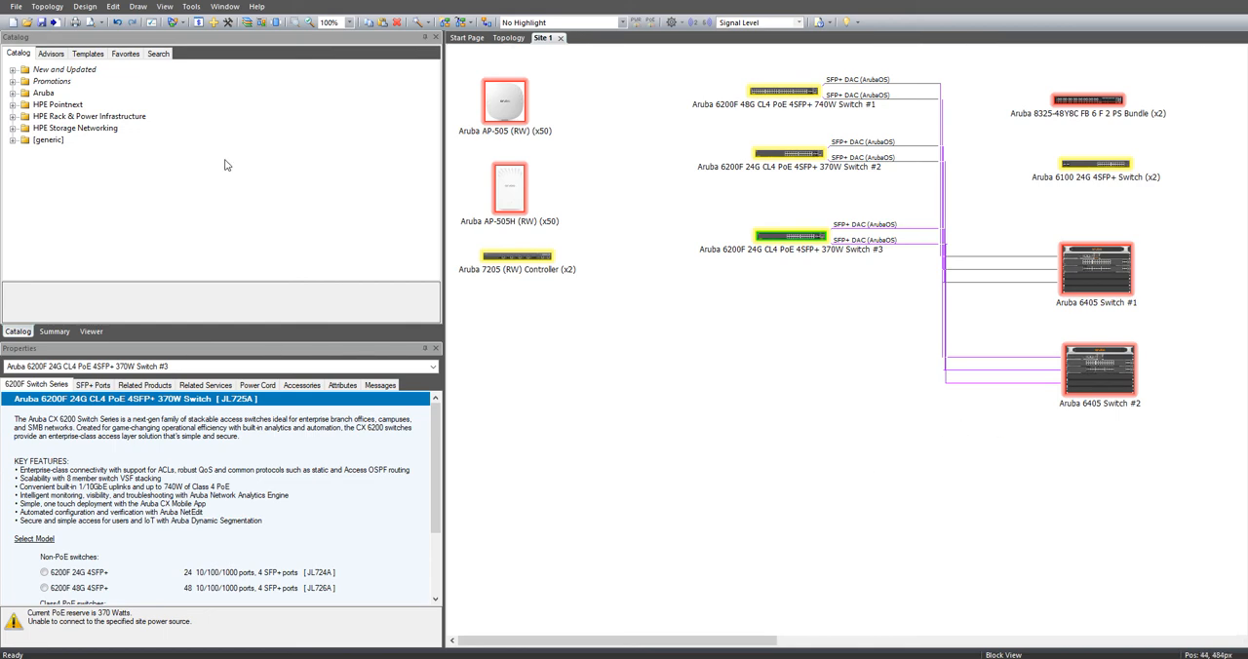
Step: Choose the Block Diagram as the document to print for active sites only, view its print preview, and close the preview
{"action": "left_click", "coordinate": [16, 6]}
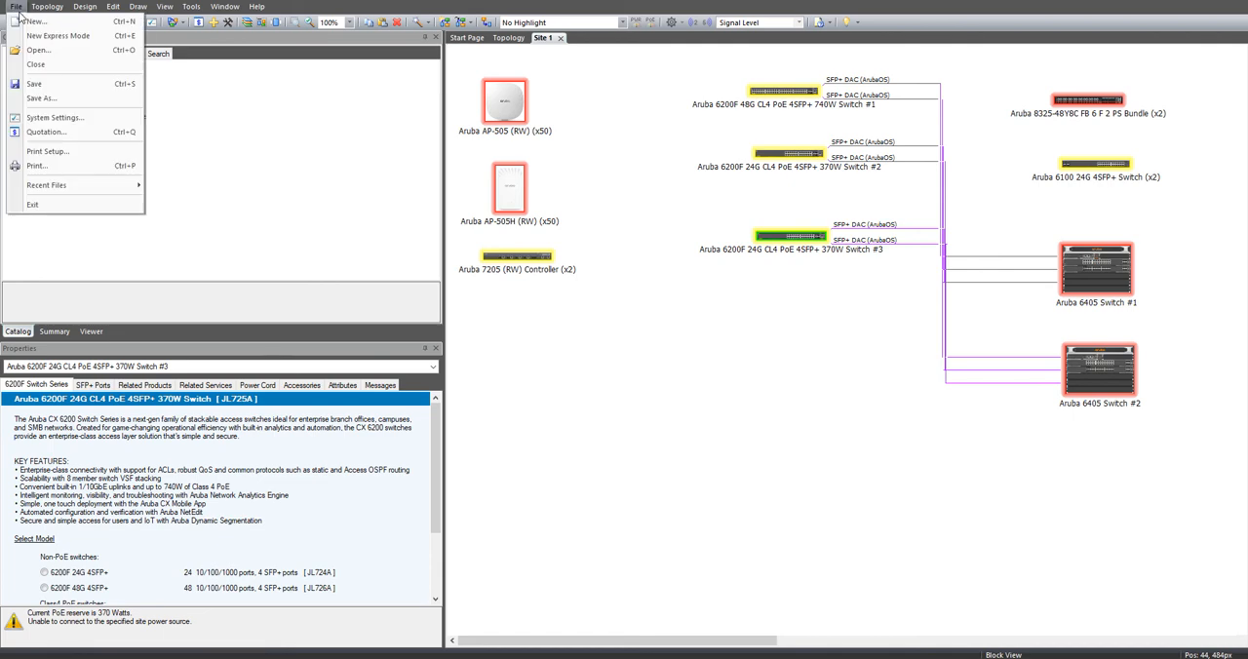
{"action": "left_click", "coordinate": [44, 167]}
{"action": "left_click", "coordinate": [524, 261]}
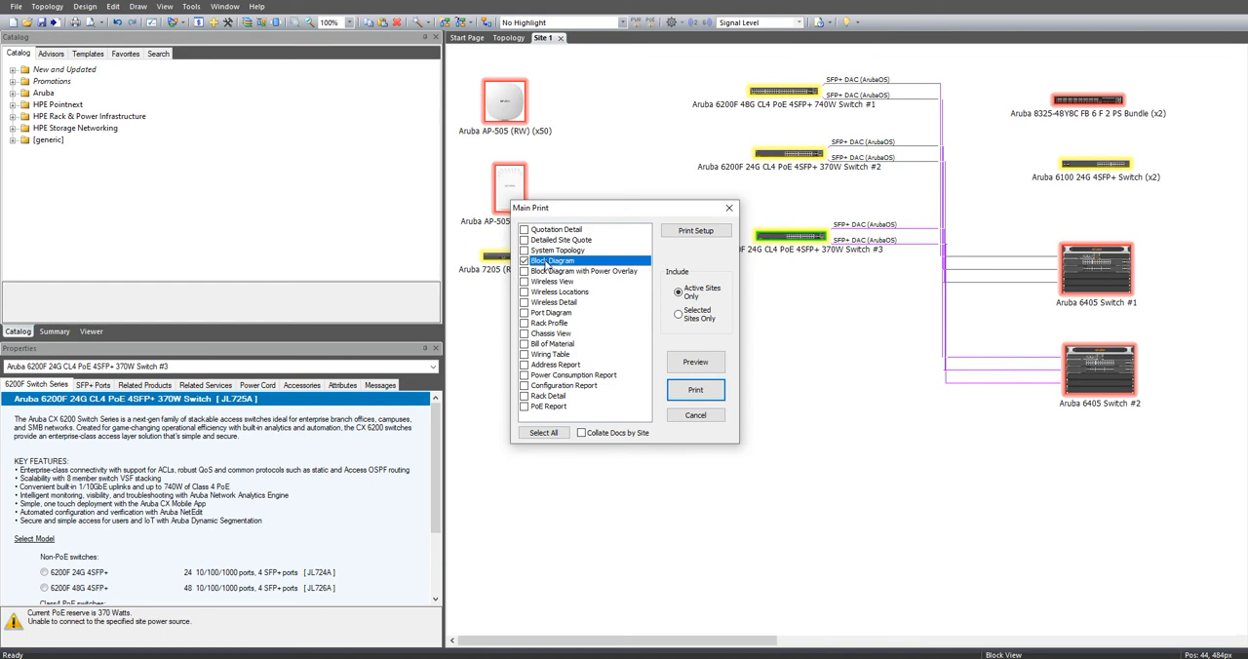
{"action": "left_click", "coordinate": [695, 390]}
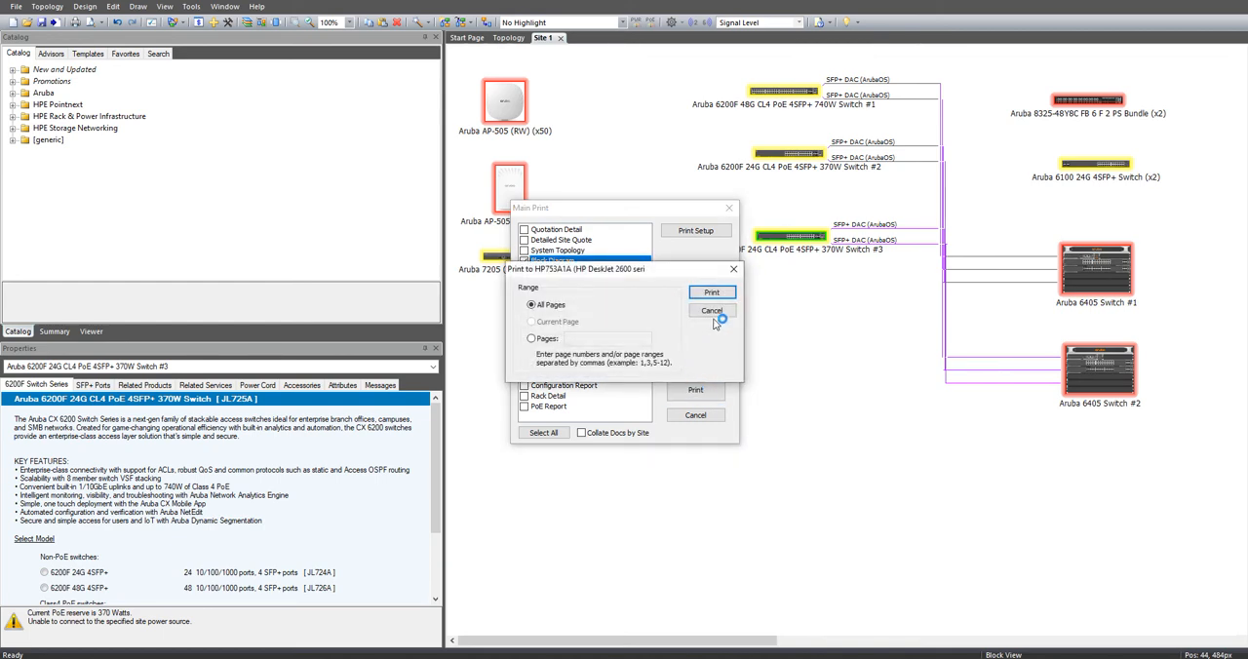
{"action": "left_click", "coordinate": [730, 290]}
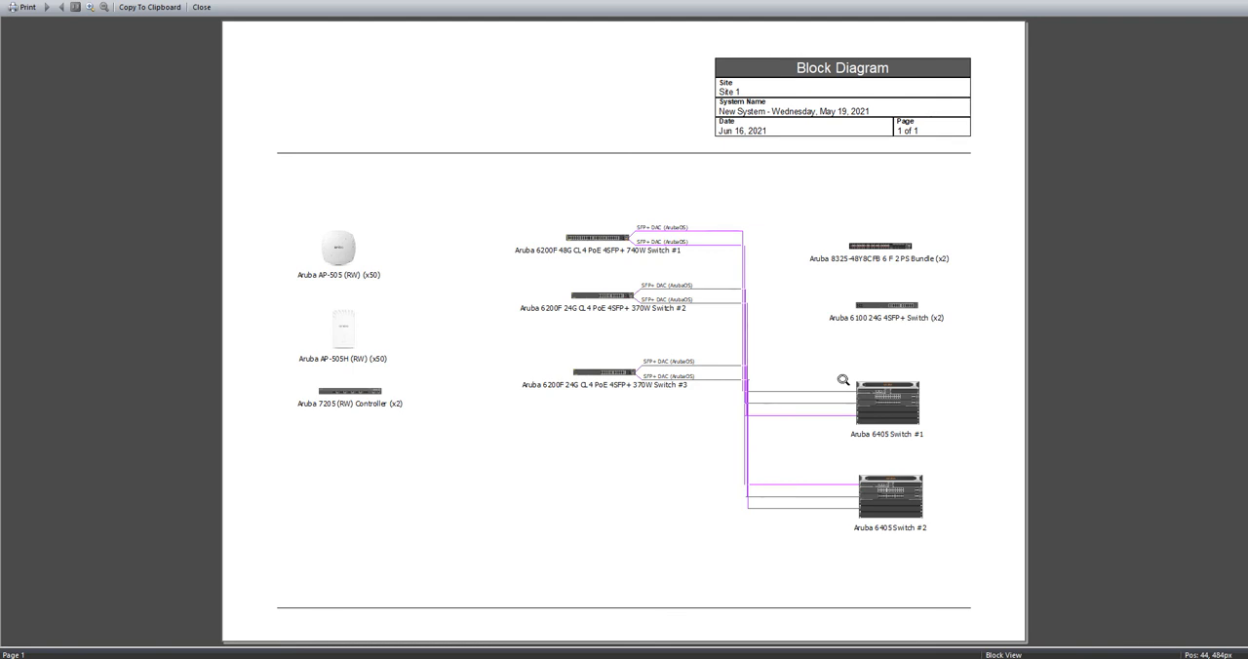
{"action": "left_click", "coordinate": [1236, 5]}
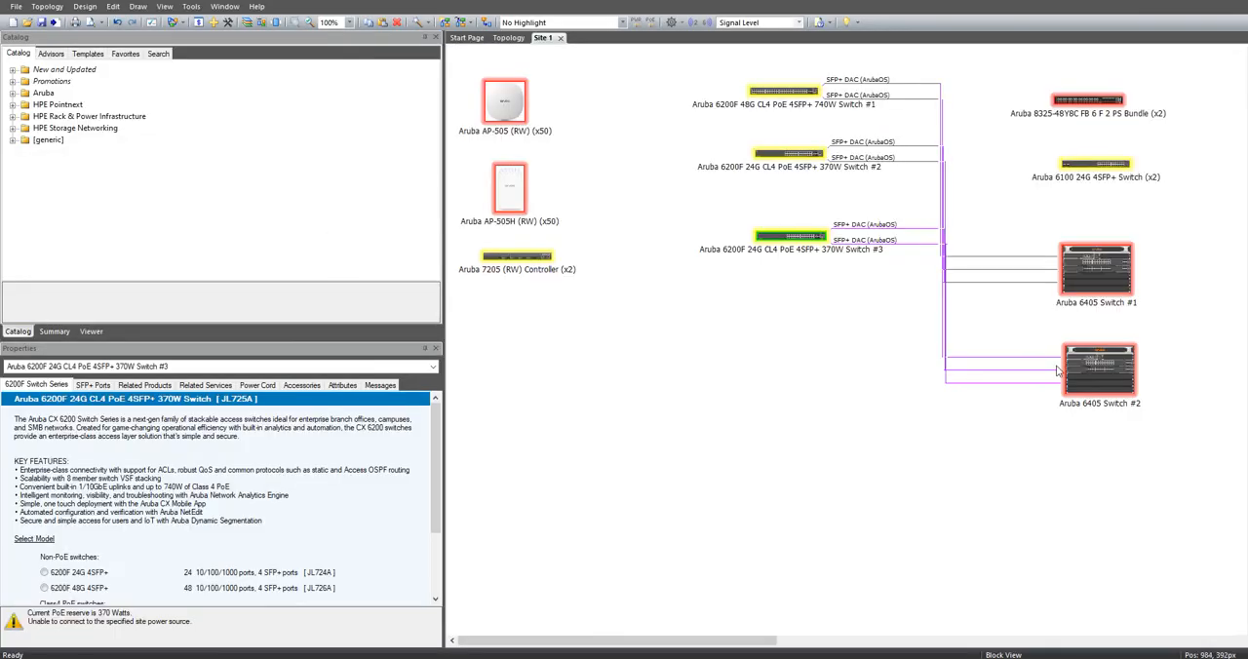
Step: Select all equipment and connections in the Site 1 block diagram
{"action": "left_click", "coordinate": [678, 400]}
{"action": "key", "text": "ctrl+a"}
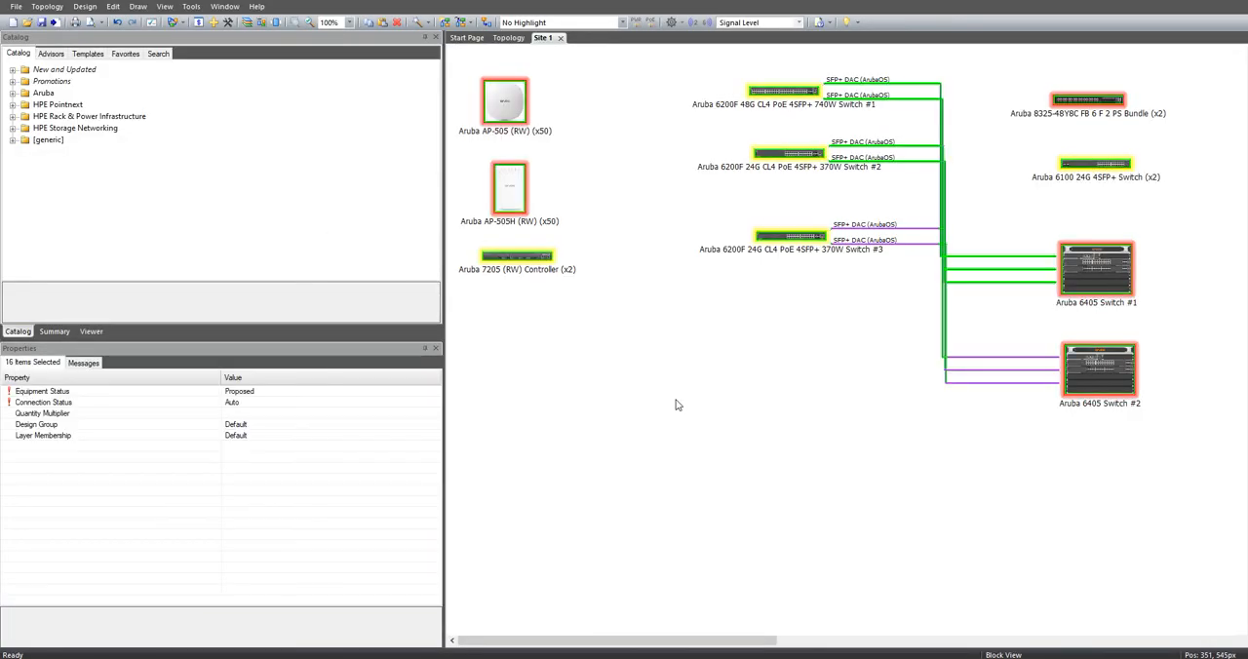